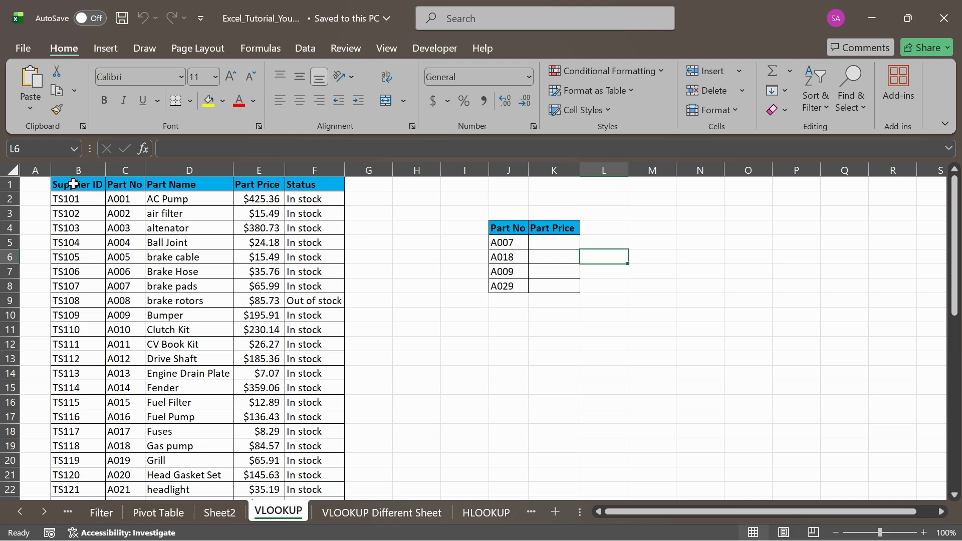
Step: Review the part numbers and prices in the main parts table alongside the small Part No and Part Price table
drag(102, 189, 341, 451)
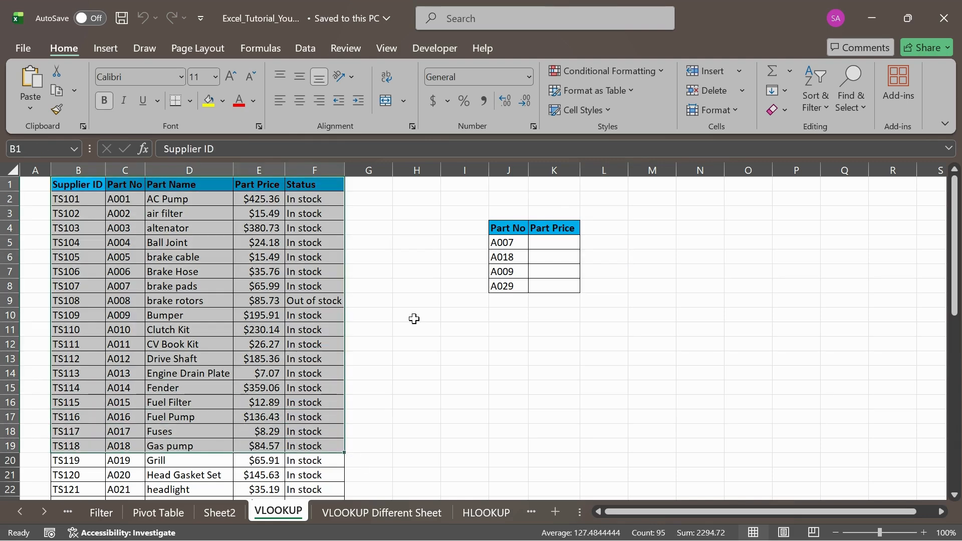
click(507, 241)
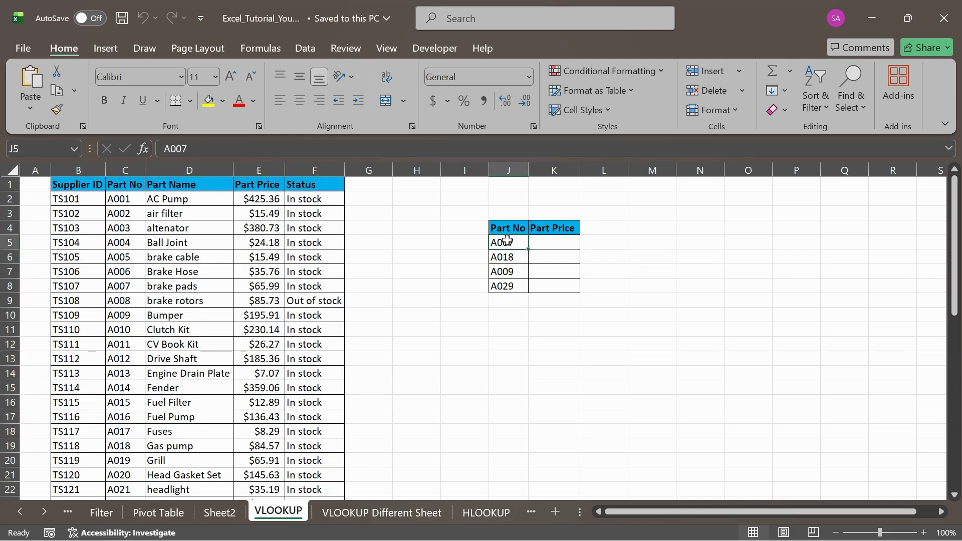
click(562, 249)
drag(253, 203, 259, 271)
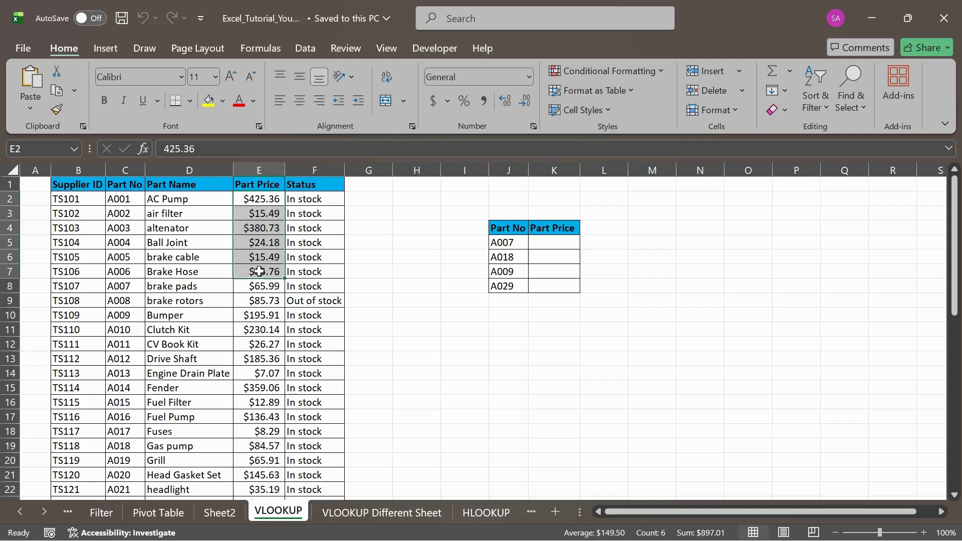
click(115, 211)
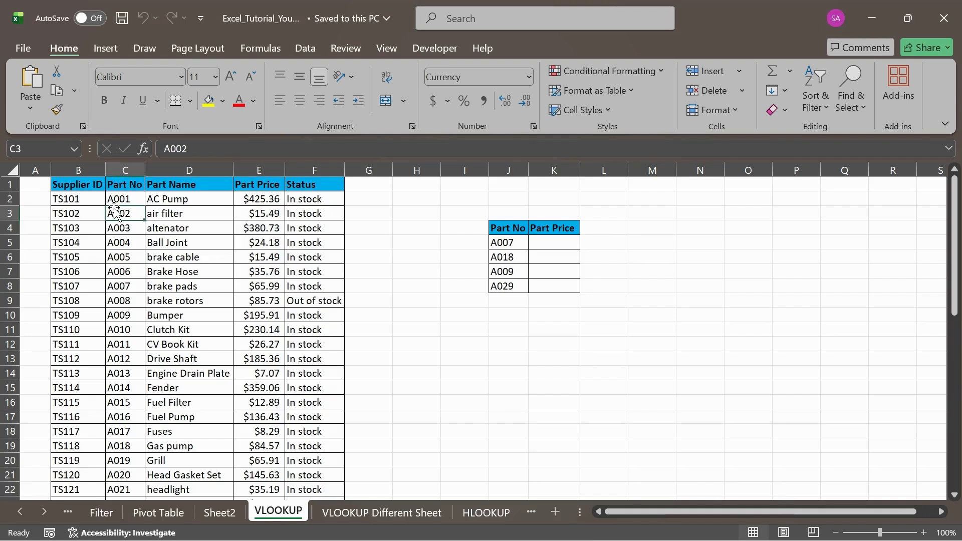
Step: Start a VLOOKUP formula in K5 with the part number in J5 as the lookup value
click(559, 245)
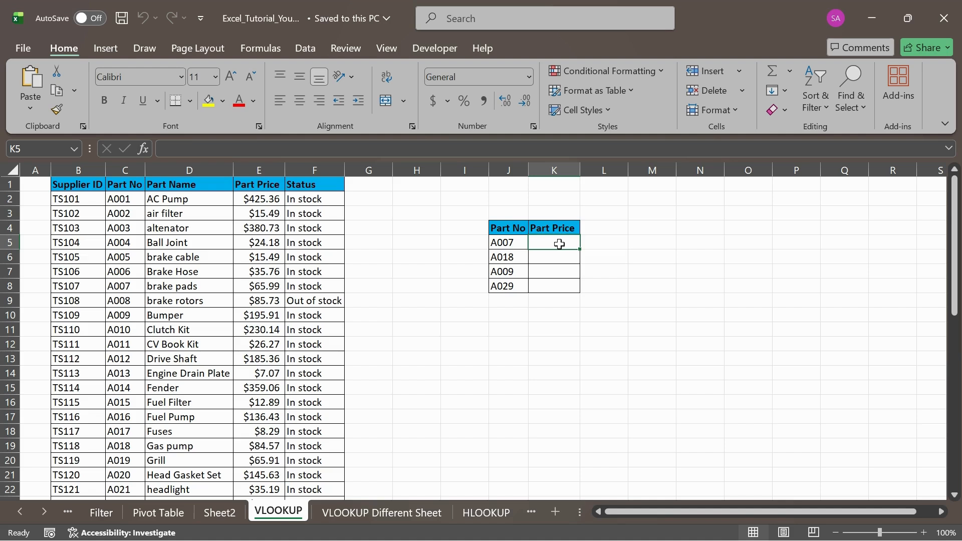
text(=)
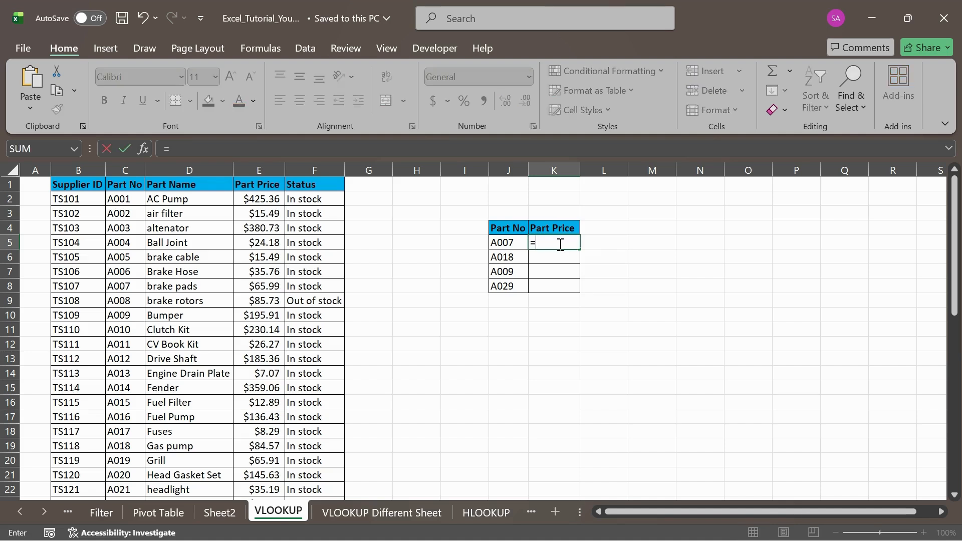
text(vloo)
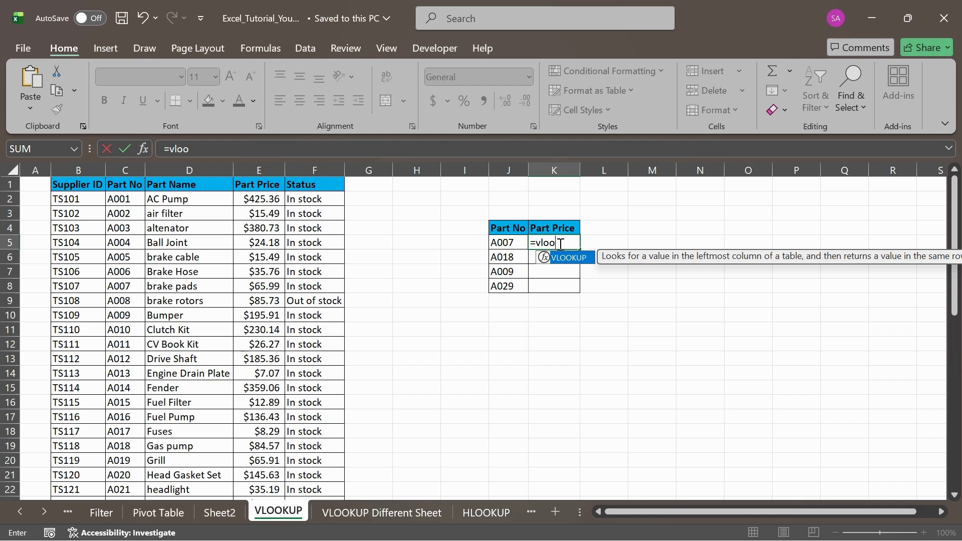
key(Tab)
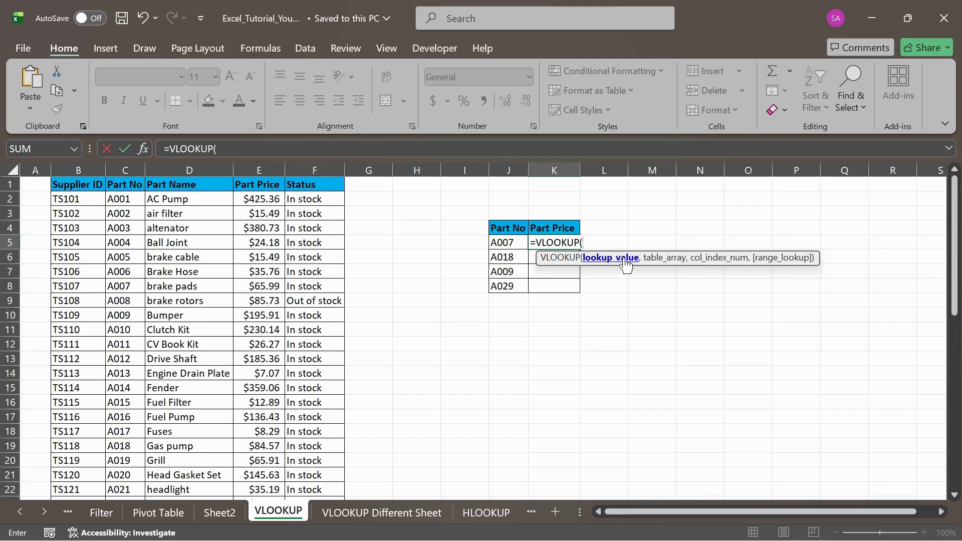
click(501, 245)
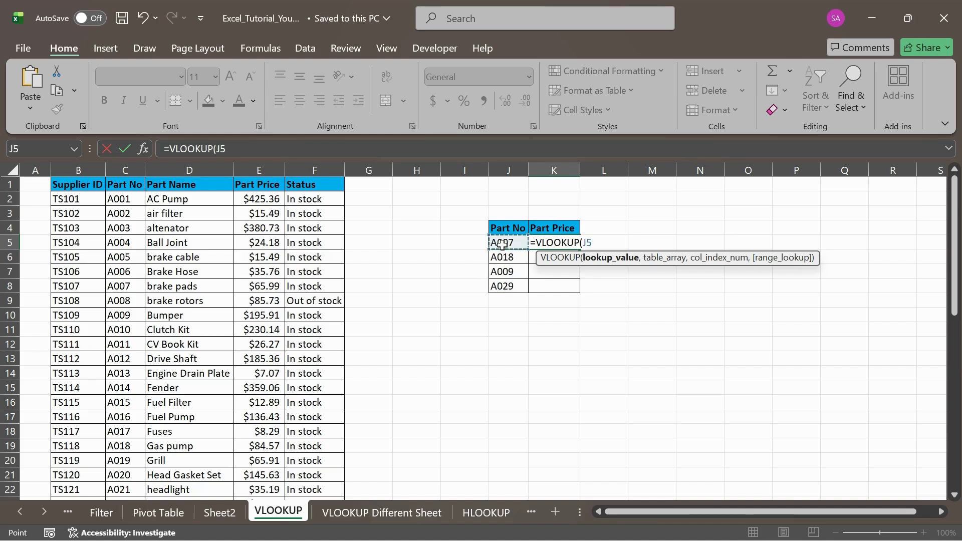
text(,)
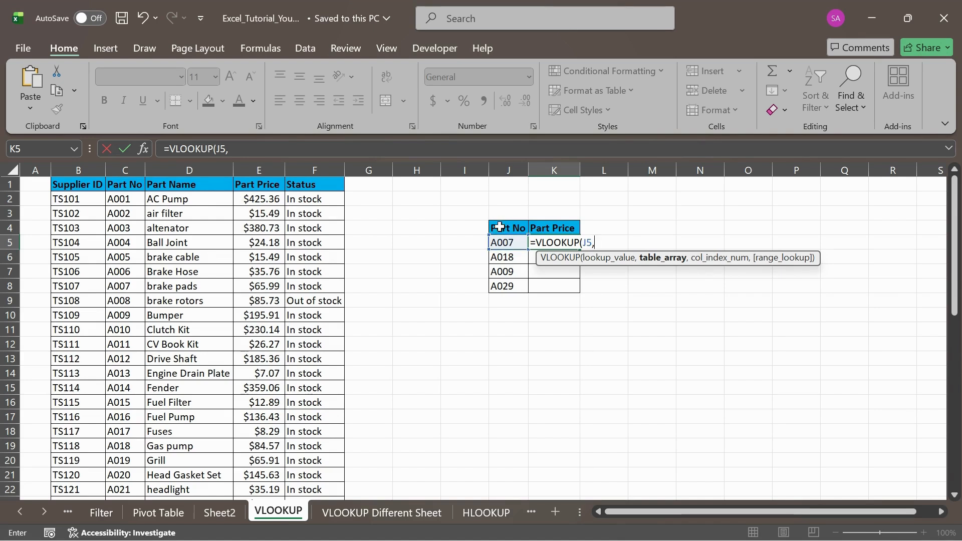
Step: Set the VLOOKUP table array to C1:E49, covering the Part No through Part Price columns
drag(124, 185, 244, 185)
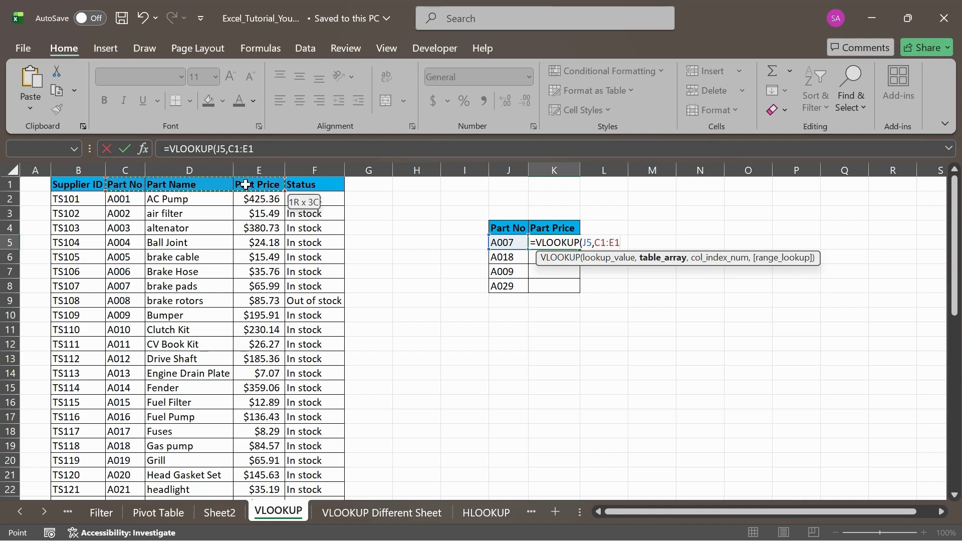
drag(245, 185, 245, 185)
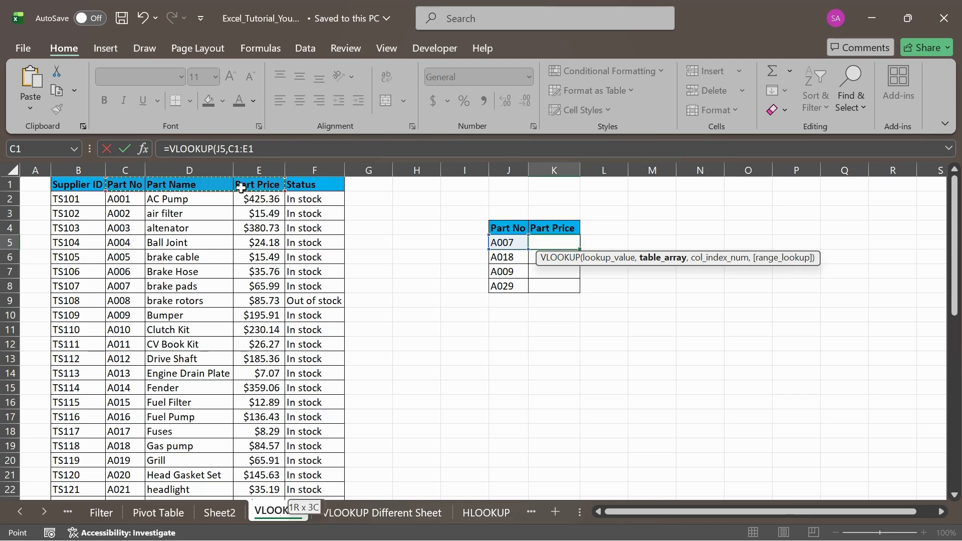
key(ctrl+shift+Down)
scroll(449, 227, up, 9)
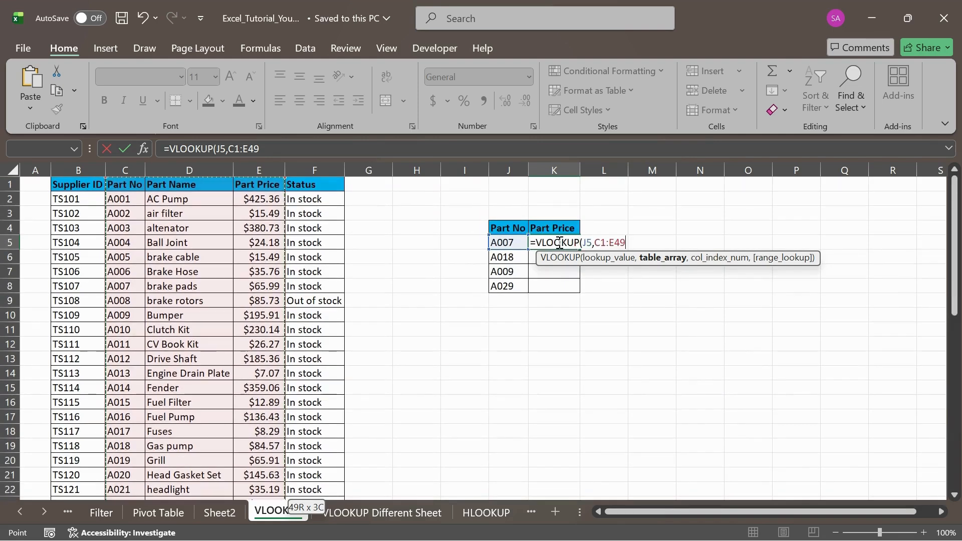
text(,)
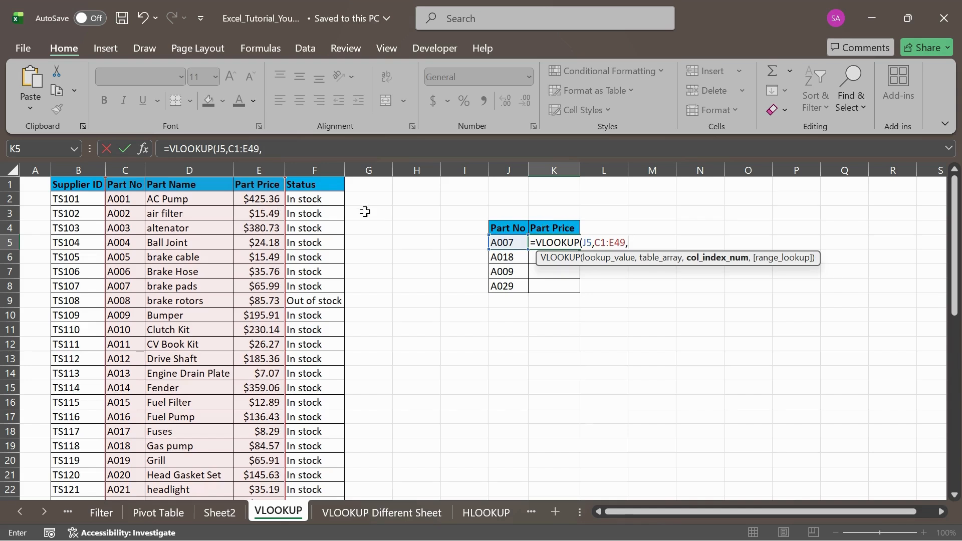
Step: Complete the K5 formula with column index 3 and FALSE for an exact match
text(3,)
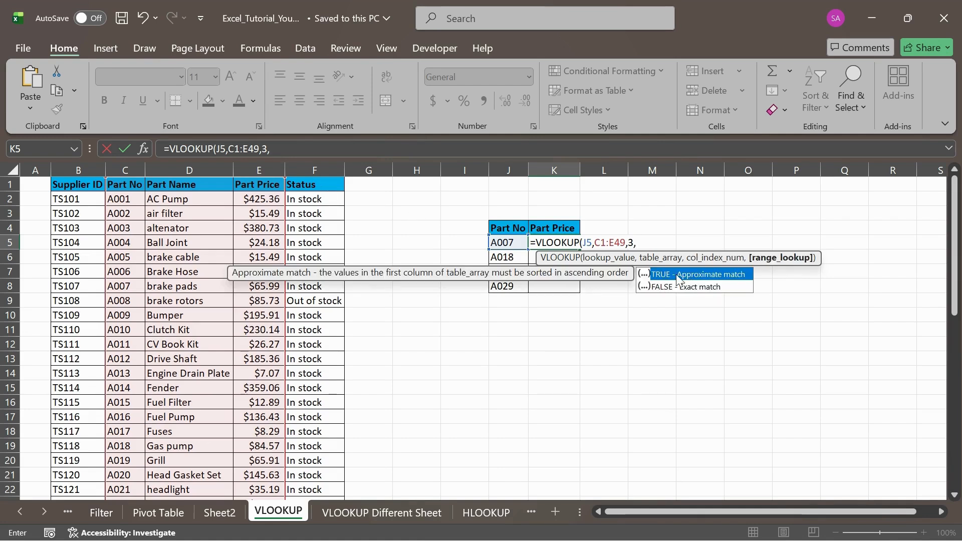
click(705, 290)
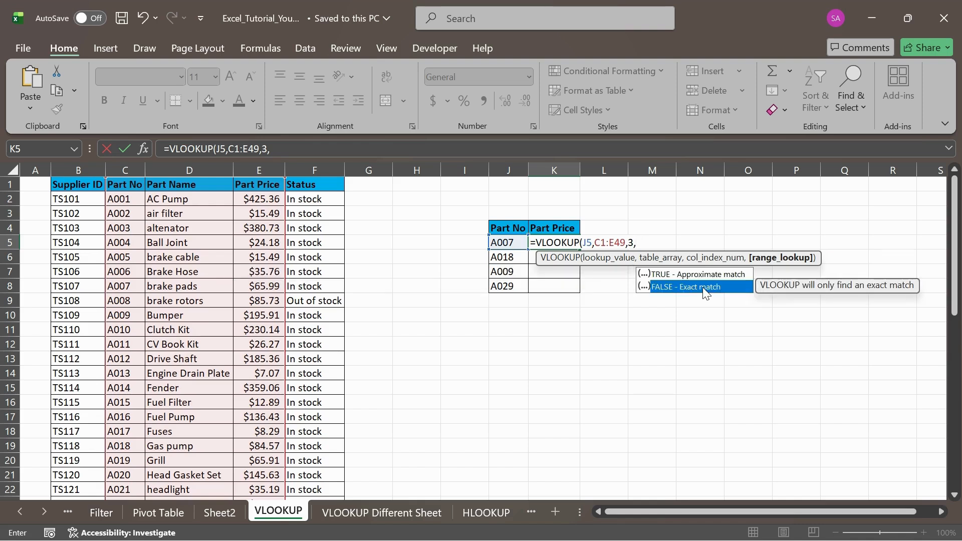
double_click(703, 287)
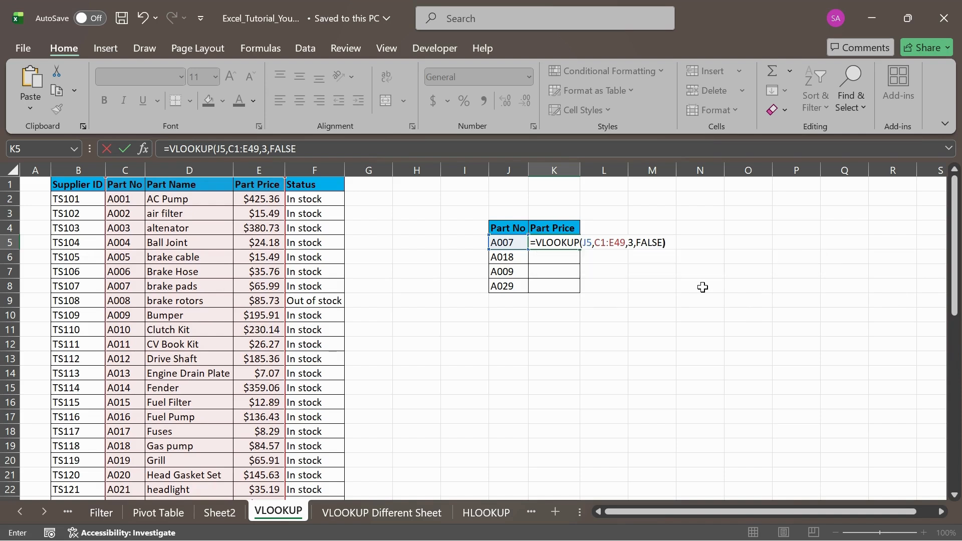
key(Return)
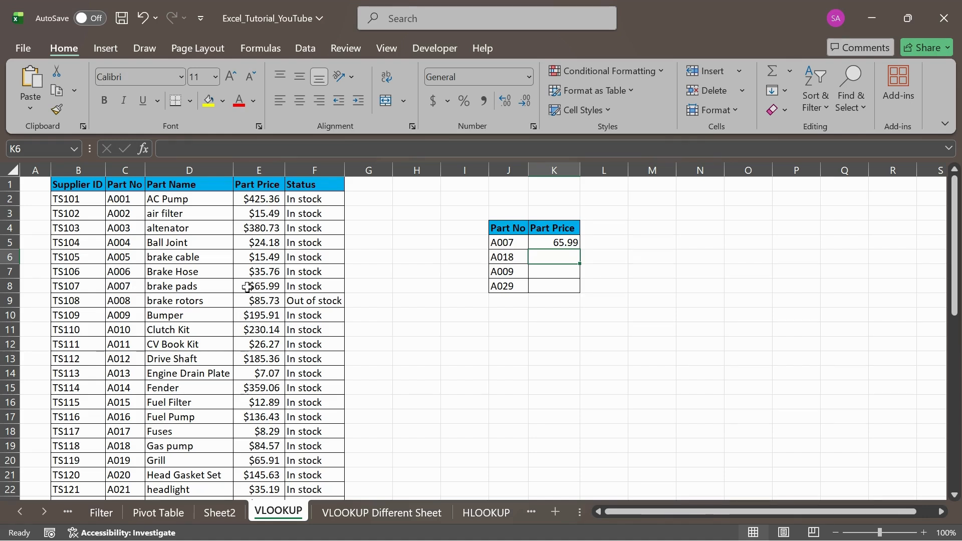
Step: Fill the VLOOKUP formula from K5 down through K8 for the remaining part numbers
click(543, 244)
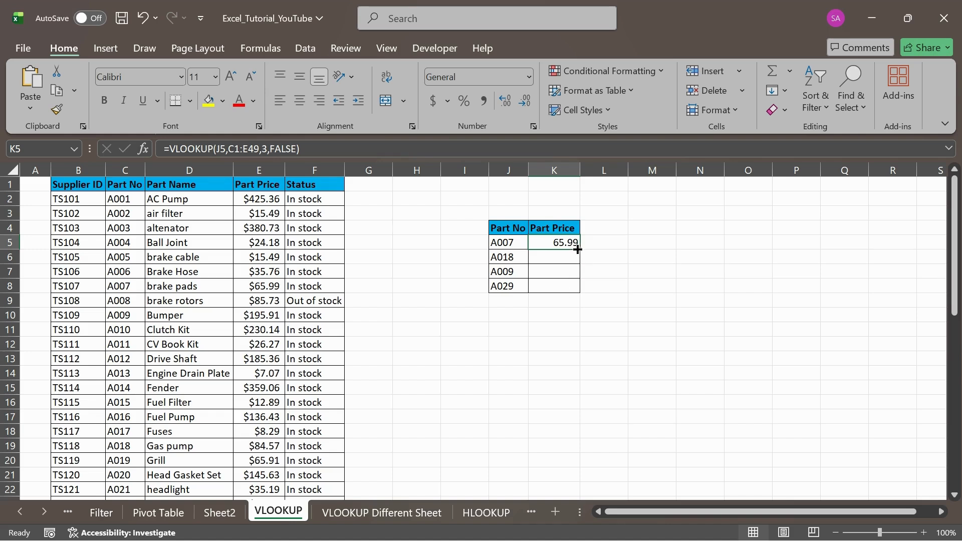
drag(579, 250, 579, 293)
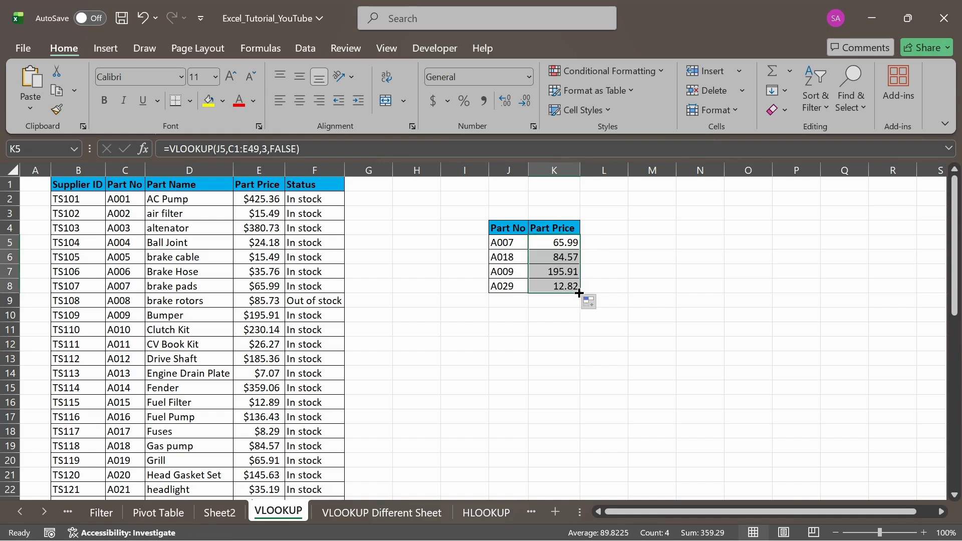
click(600, 256)
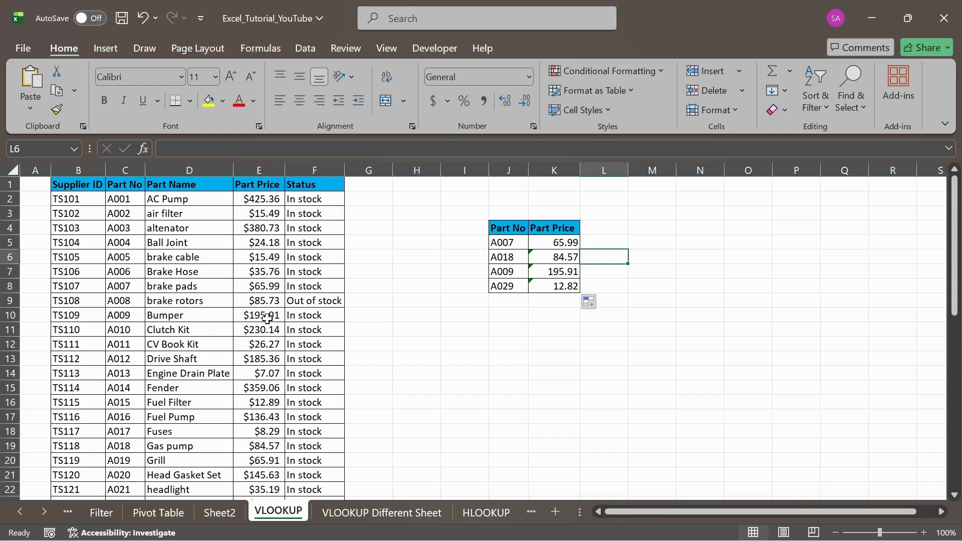
Step: Check the looked-up price for part A018 against the main parts table and inspect the formula in K6
drag(177, 369, 125, 432)
scroll(140, 431, down, 2)
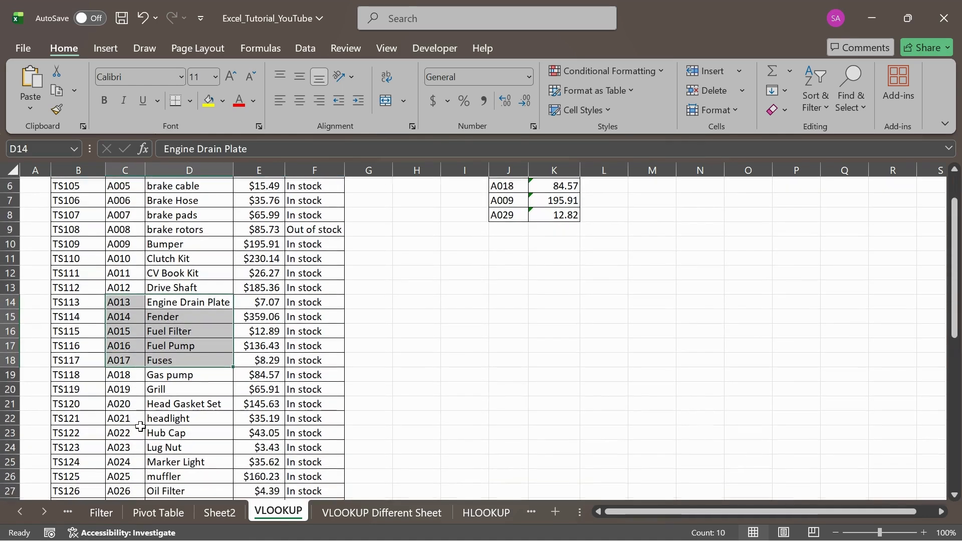
click(142, 375)
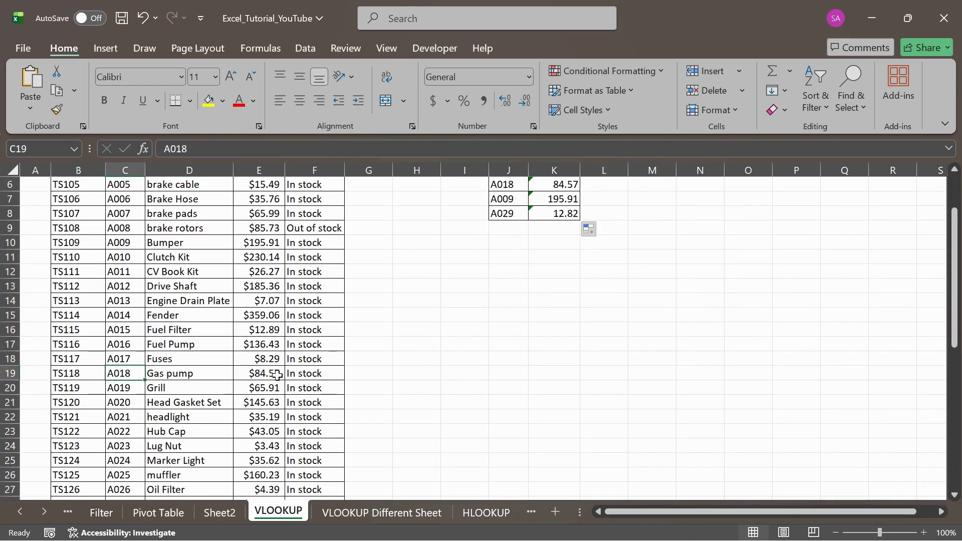
scroll(530, 237, up, 1)
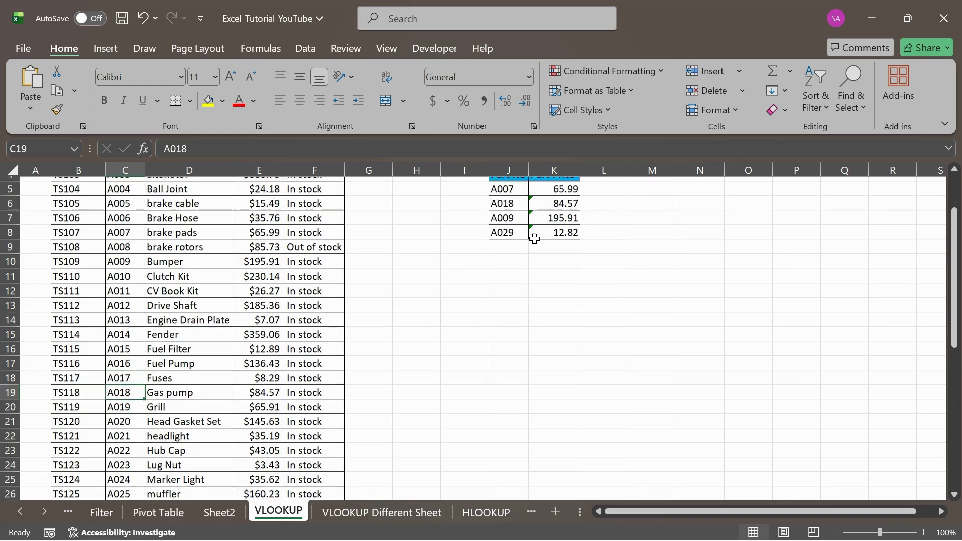
click(571, 226)
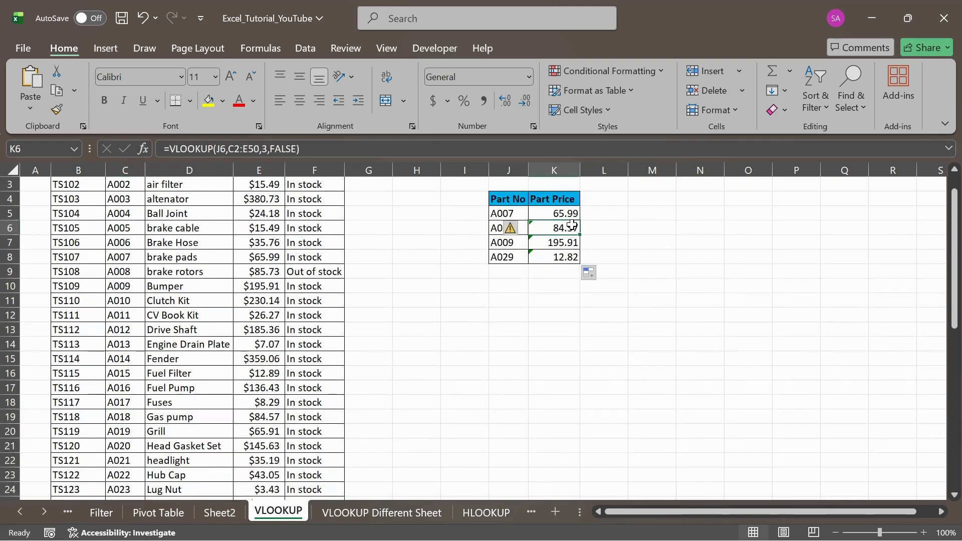
click(635, 213)
scroll(401, 250, up, 1)
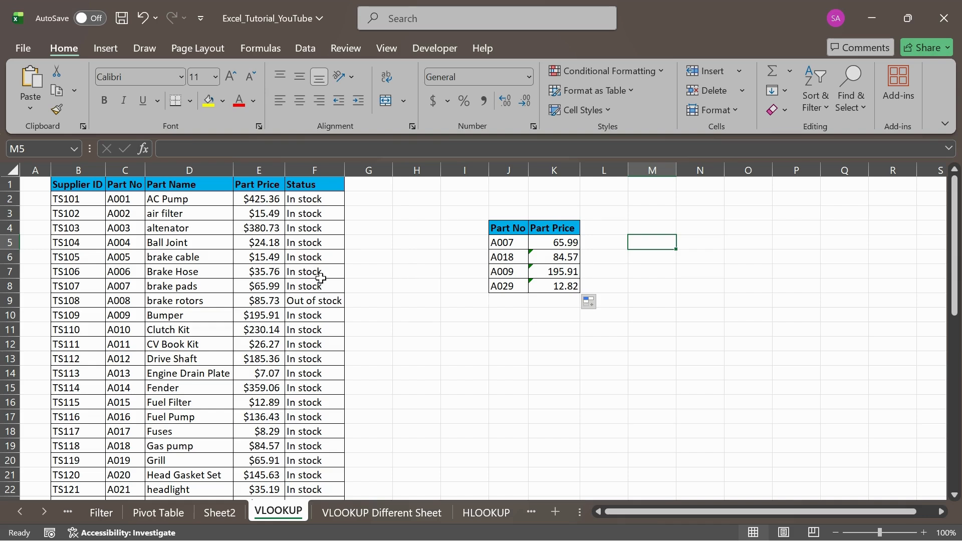
Step: Examine the part price and status tables on the VLOOKUP Different Sheet sheet and the source data on the VLOOKUP sheet
click(374, 513)
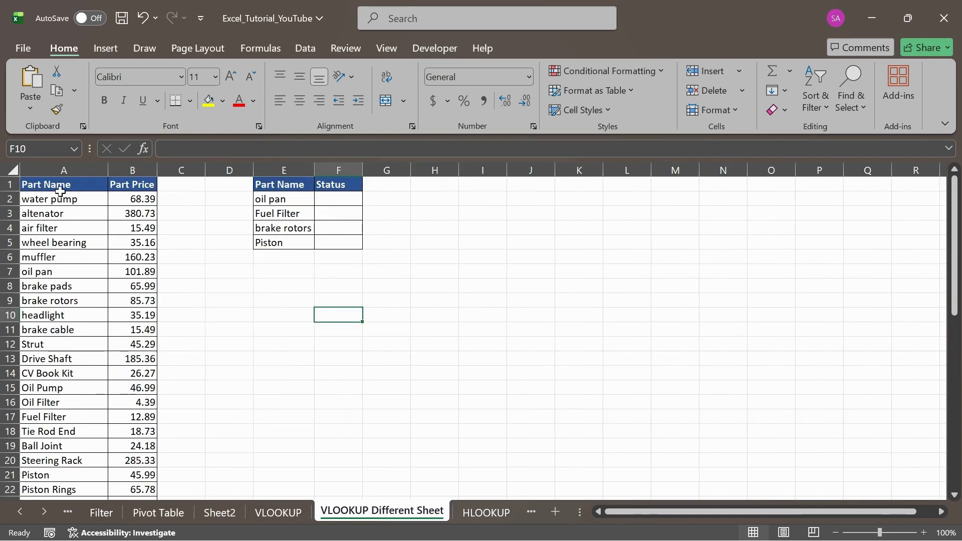
drag(56, 191, 140, 328)
drag(286, 186, 343, 245)
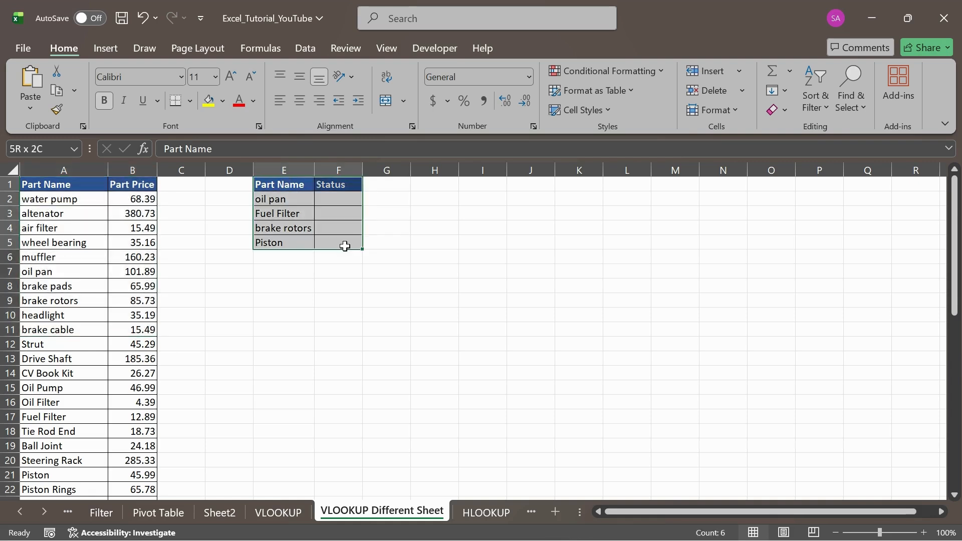
click(285, 193)
click(335, 187)
drag(289, 188, 339, 242)
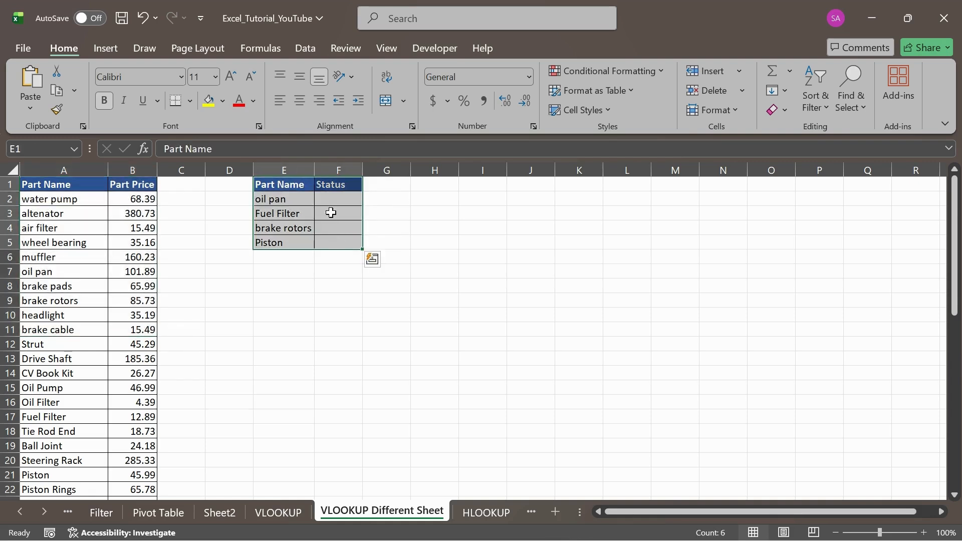
click(290, 188)
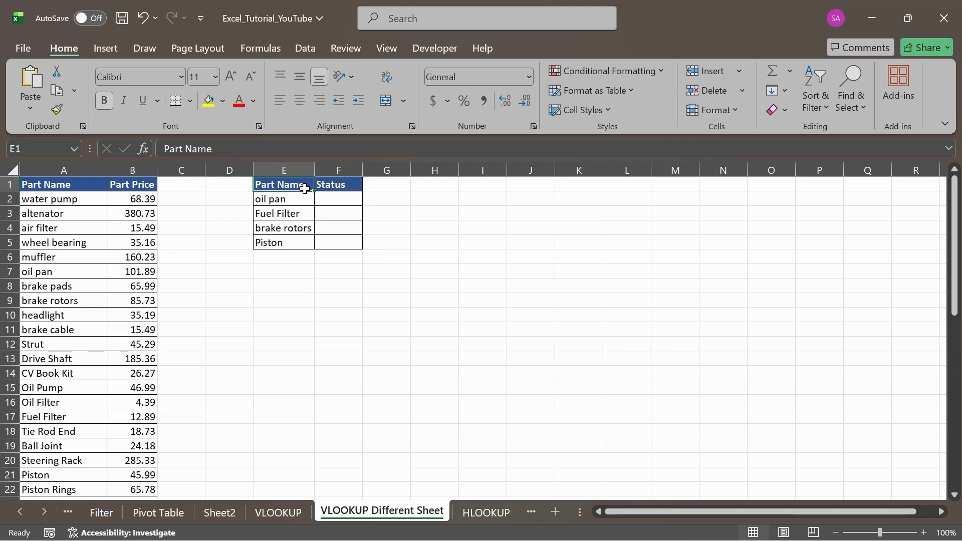
click(339, 193)
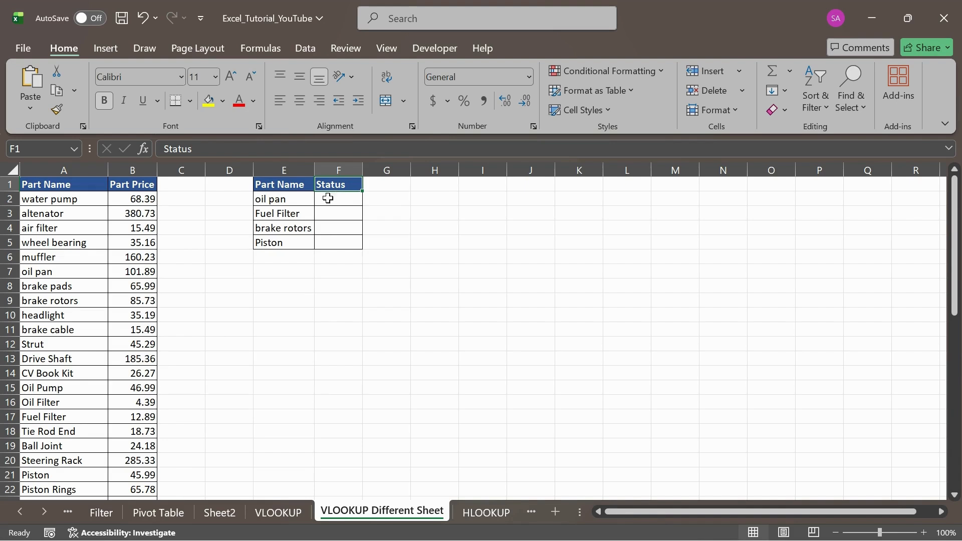
click(274, 201)
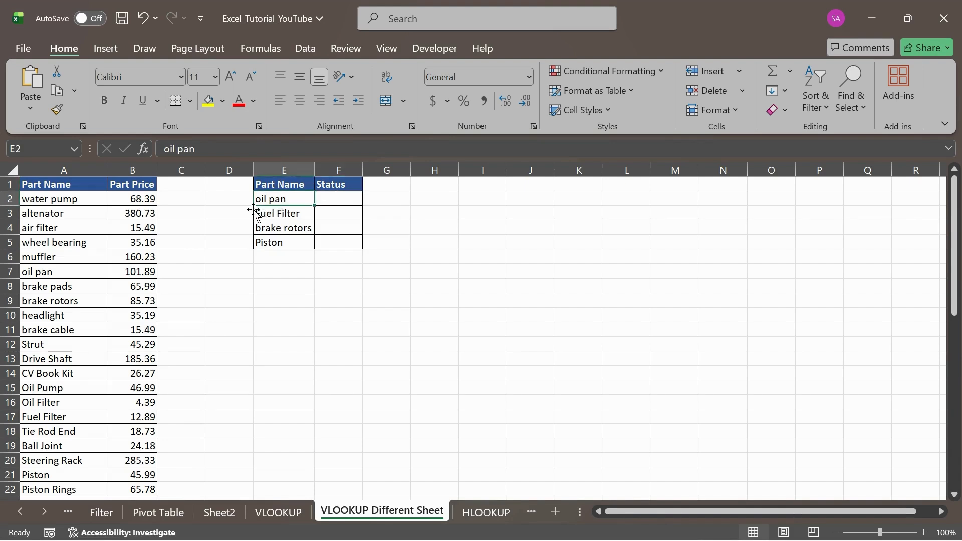
drag(46, 199, 59, 255)
drag(132, 209, 160, 235)
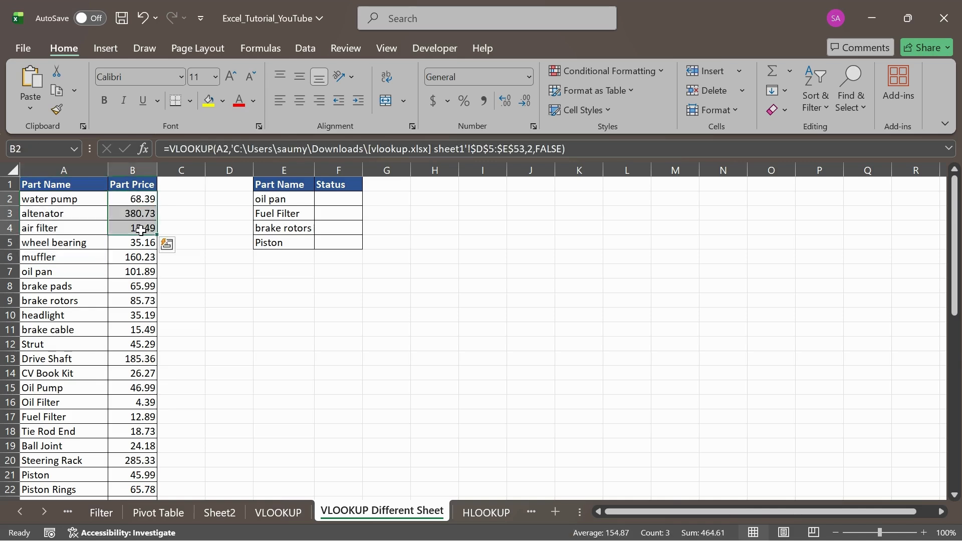
click(288, 202)
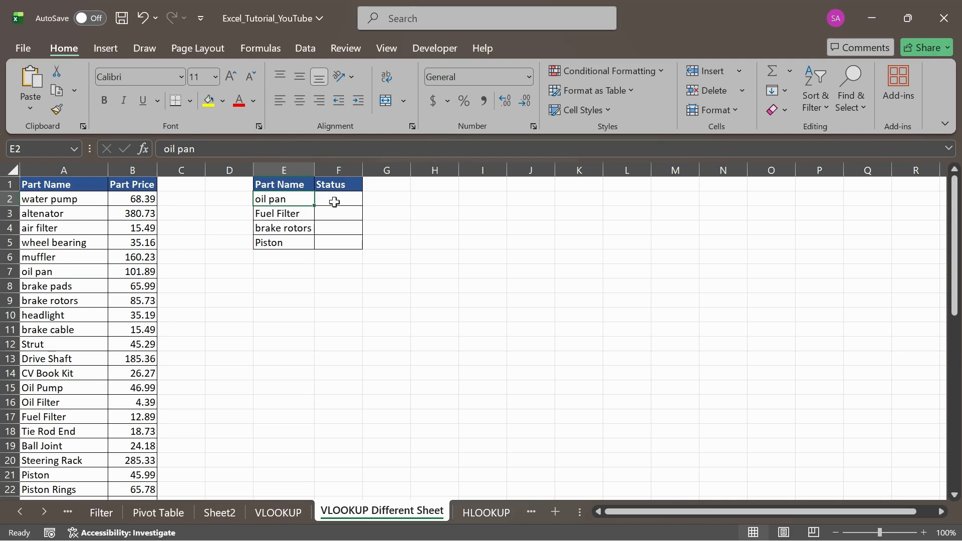
click(275, 516)
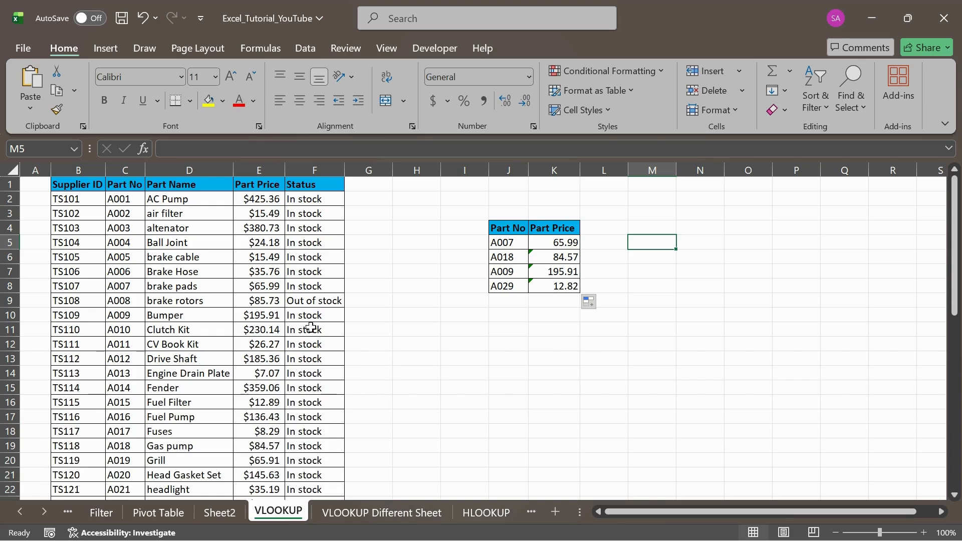
Step: Start a VLOOKUP formula in F2 of the VLOOKUP Different Sheet sheet with E2 as the lookup value
click(382, 515)
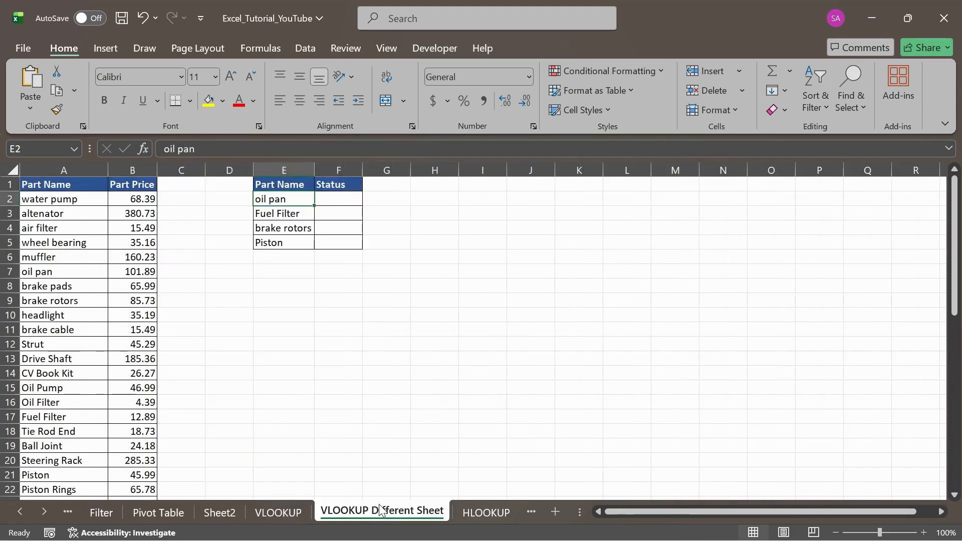
click(336, 200)
text(=)
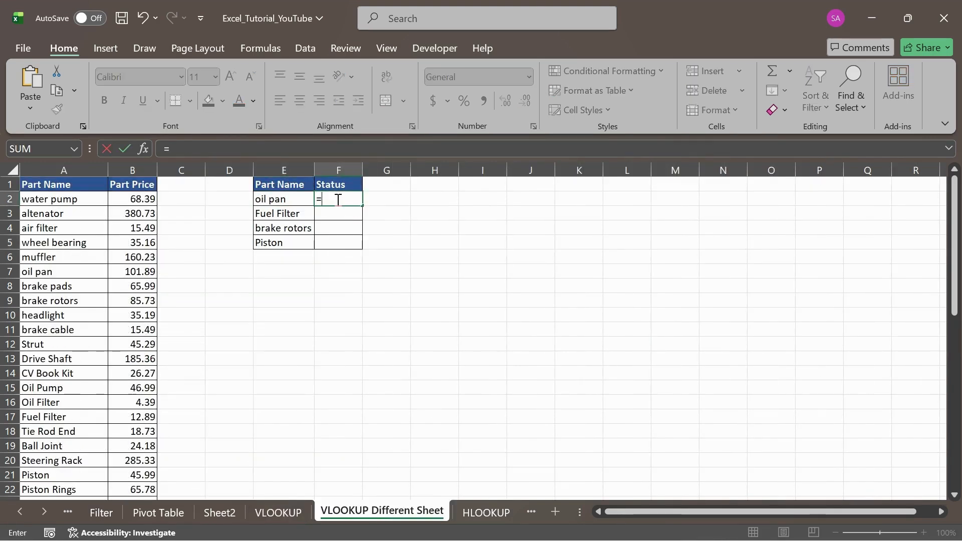
text(loo)
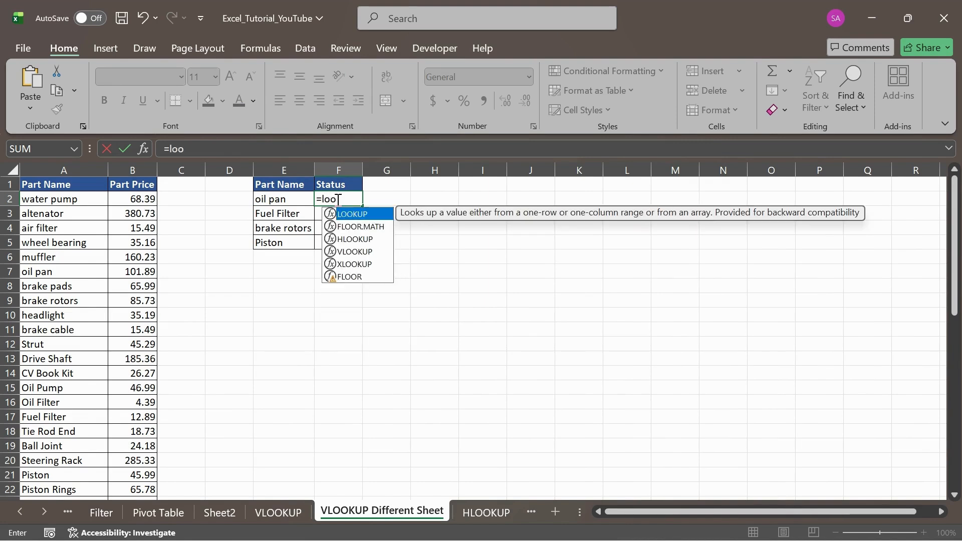
key(BackSpace)
key(BackSpace)
key(BackSpace)
text(vll)
key(BackSpace)
key(Tab)
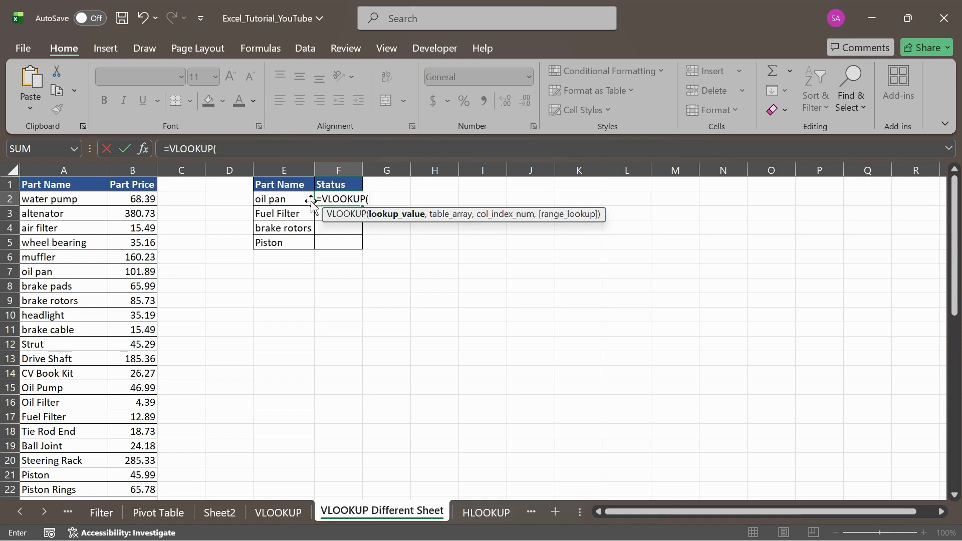
click(289, 199)
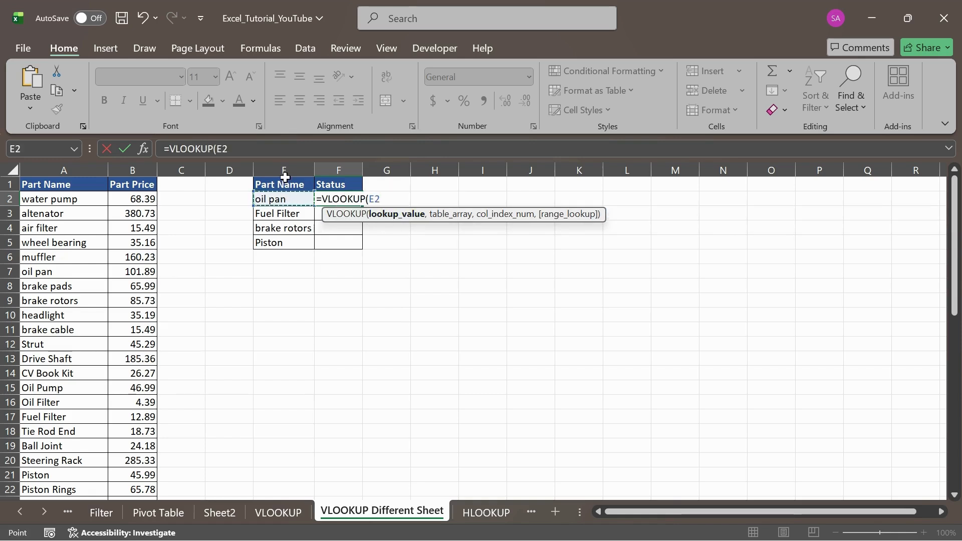
text(,)
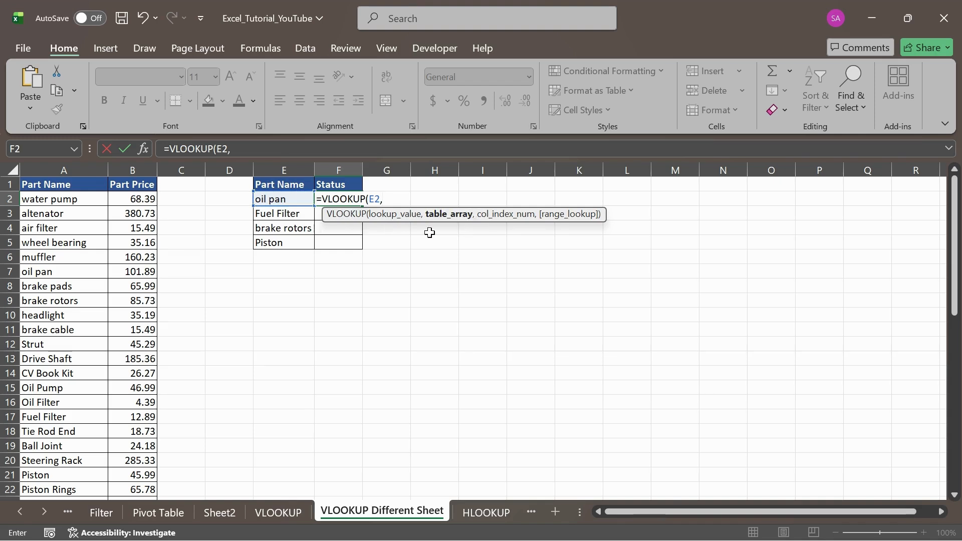
Step: Set the formula's table array to D1:F49 on the VLOOKUP sheet, covering part name through status
click(261, 516)
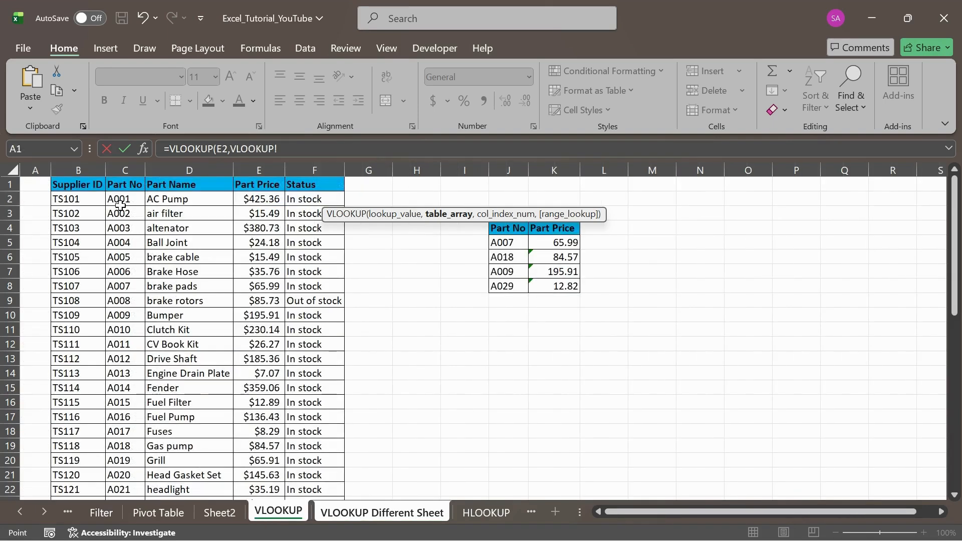
drag(171, 190, 305, 184)
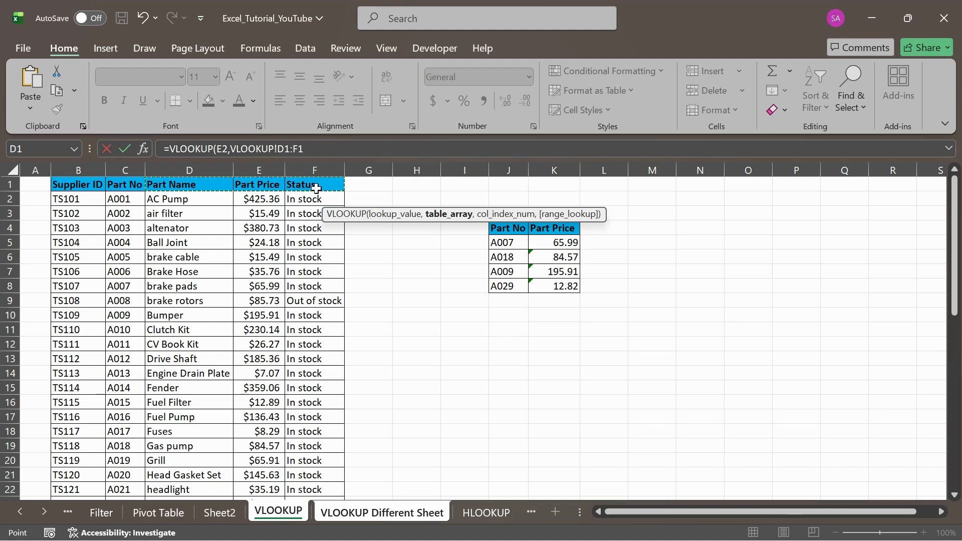
key(ctrl+shift+Down)
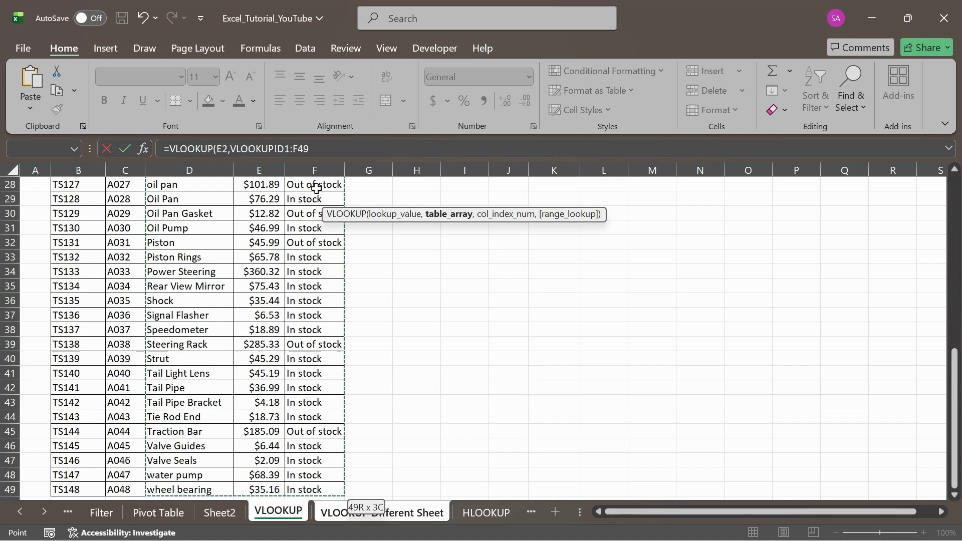
click(343, 147)
text(,)
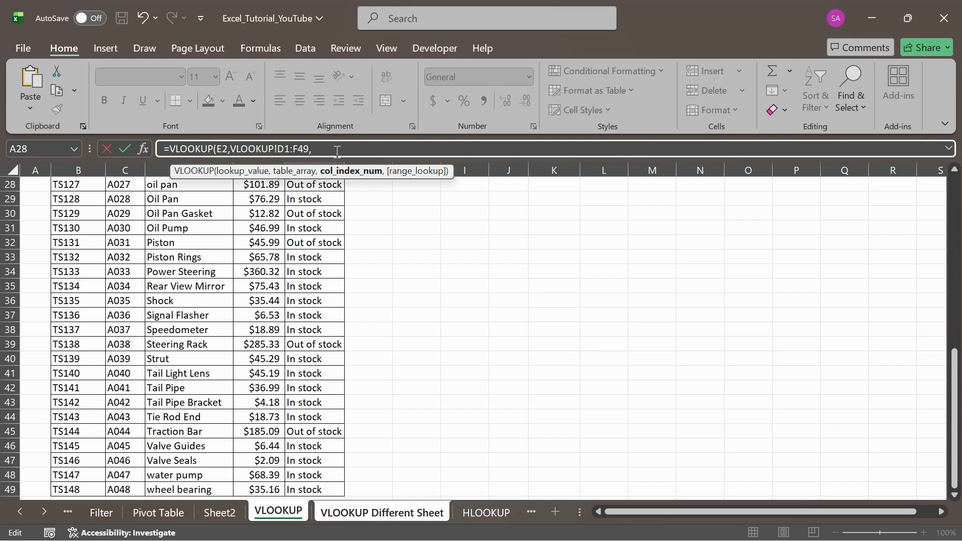
Step: Complete the F2 formula with column index 3 and FALSE for an exact match
text(3,)
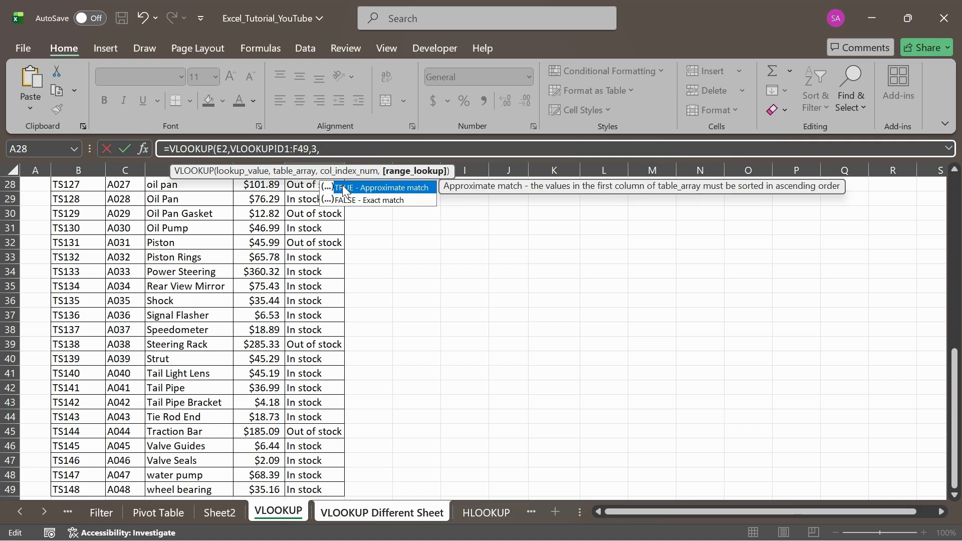
key(Down)
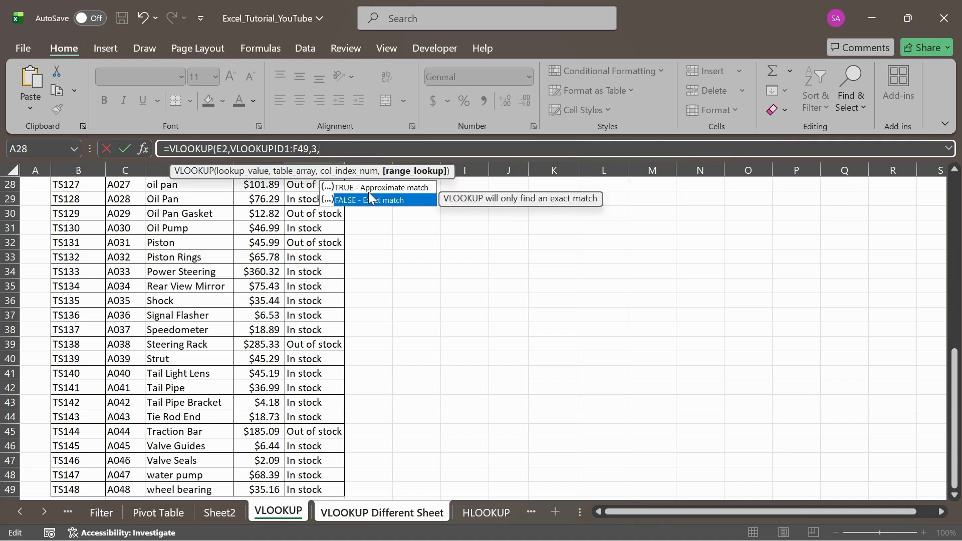
key(Tab)
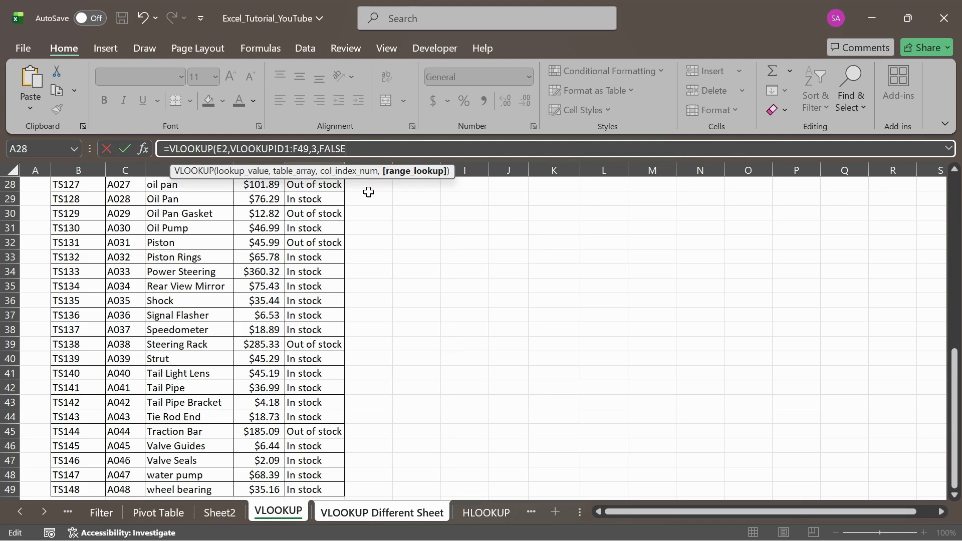
text())
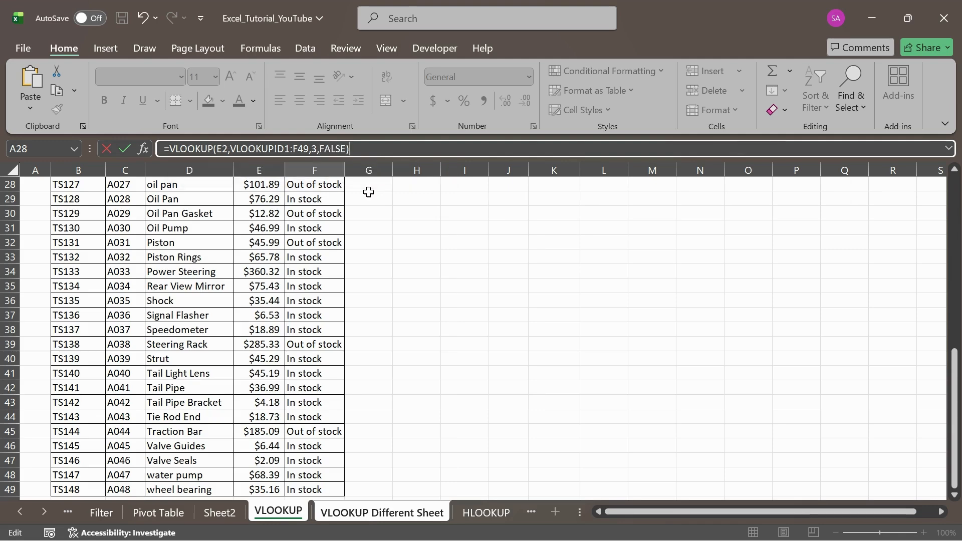
key(Return)
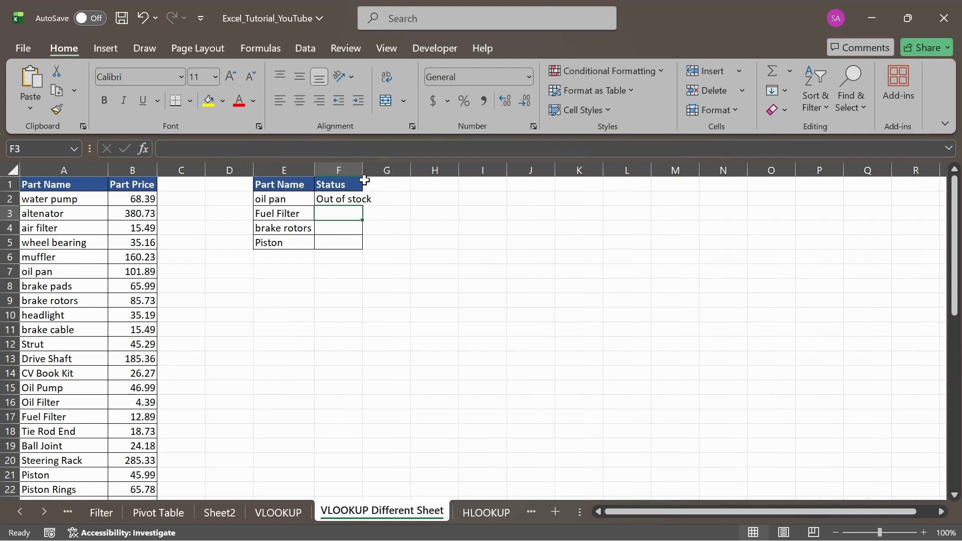
Step: Autofit column F to its contents and fill the VLOOKUP formula from F2 down through F5
double_click(362, 172)
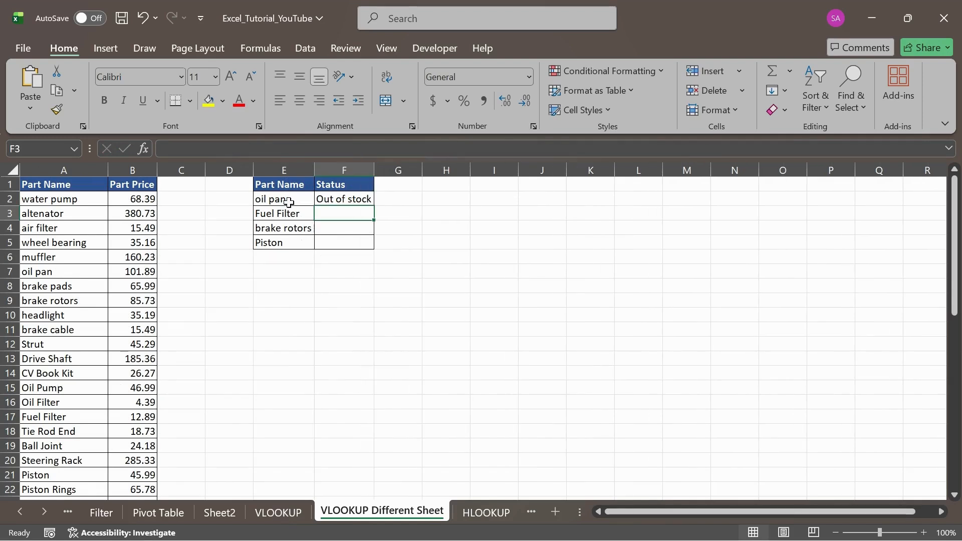
click(343, 198)
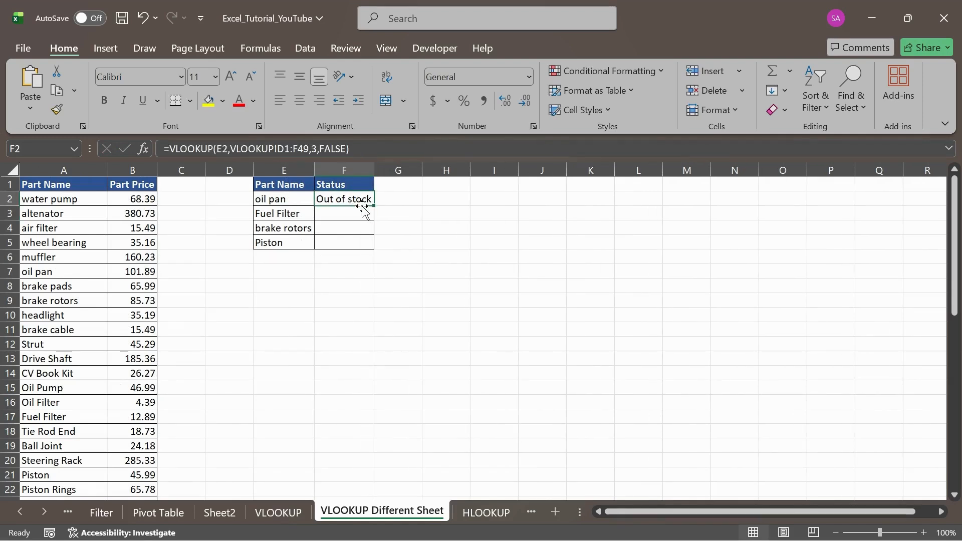
drag(373, 205, 375, 248)
click(408, 215)
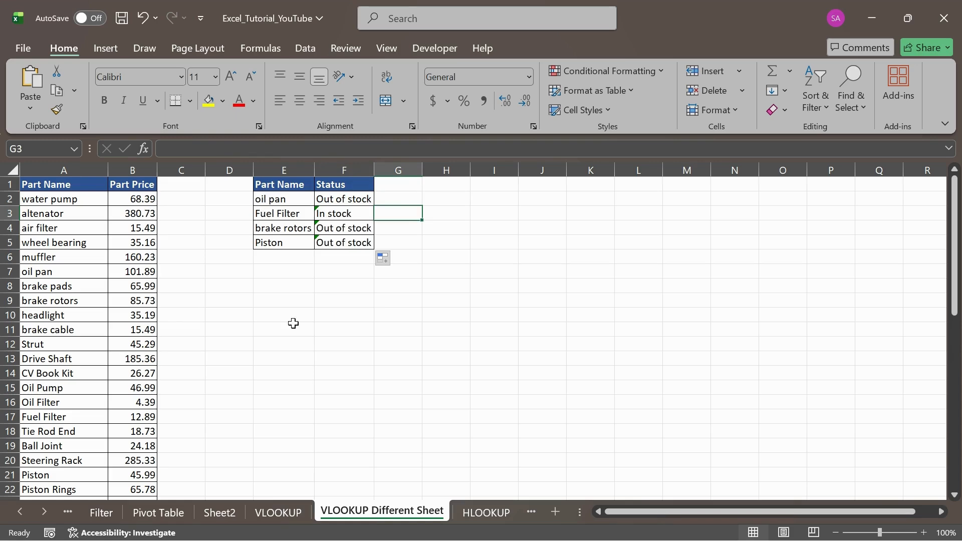
Step: Turn on filtering for the VLOOKUP sheet's header row, starting from the Part Name column
click(275, 510)
scroll(219, 313, up, 20)
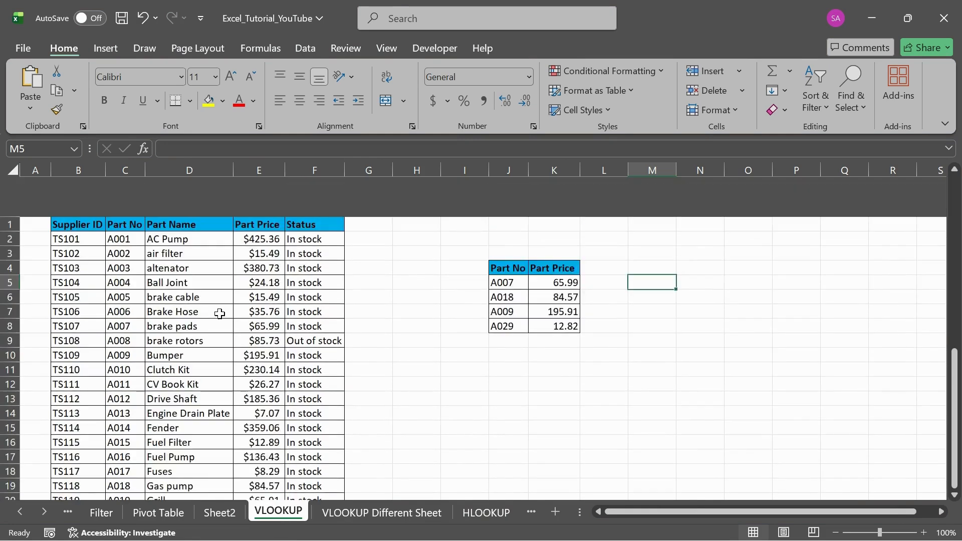
drag(190, 184, 652, 186)
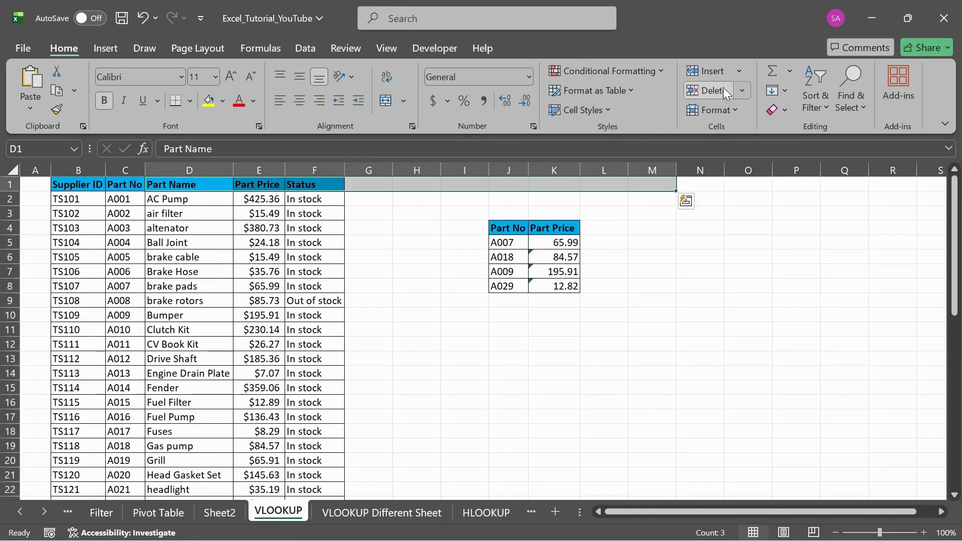
click(819, 107)
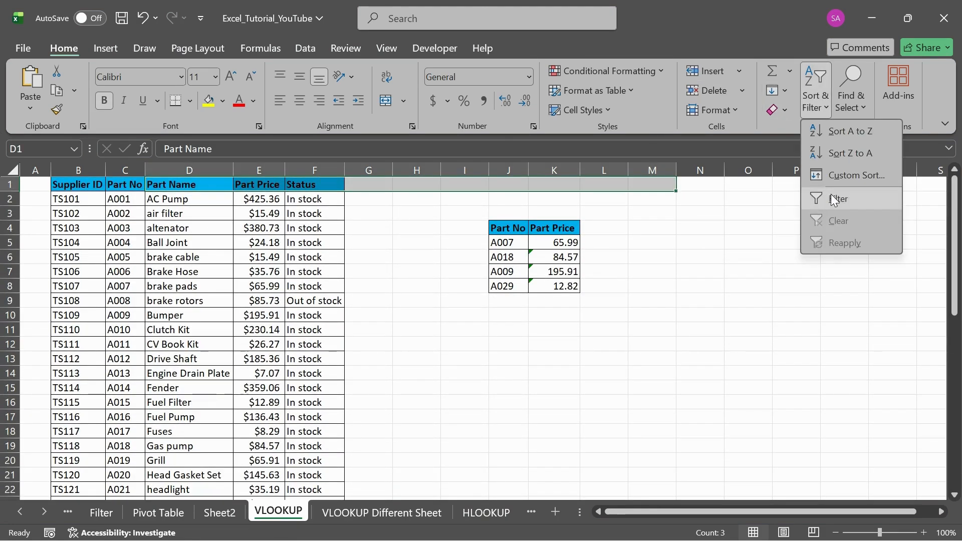
click(833, 199)
Step: Filter the Part Name column by "oil pan", excluding Oil Pan Gasket
click(227, 185)
click(127, 348)
text(oil pan)
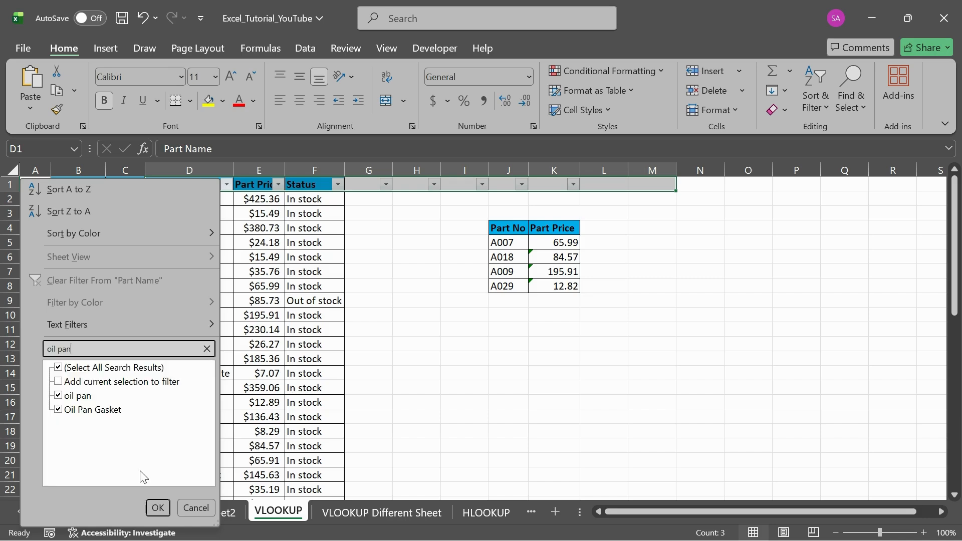
click(58, 410)
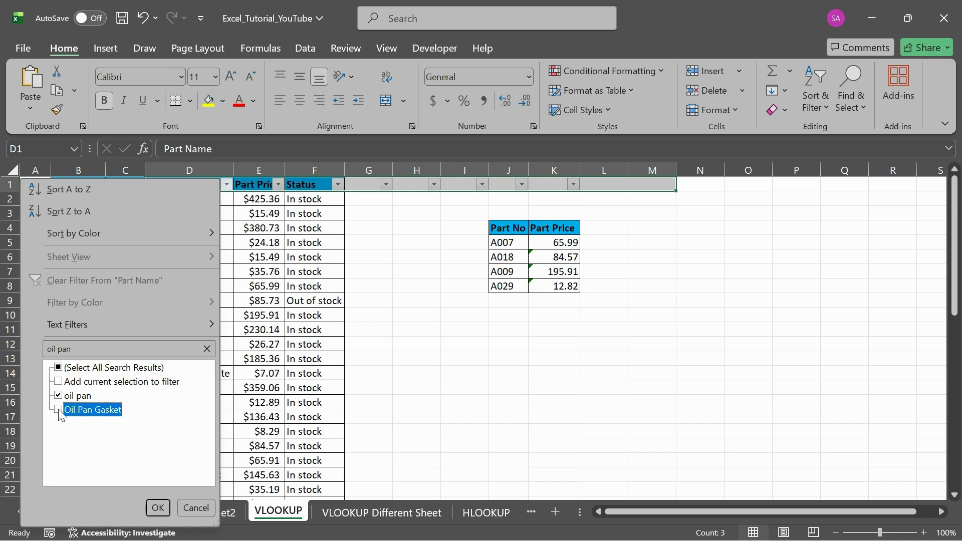
click(159, 508)
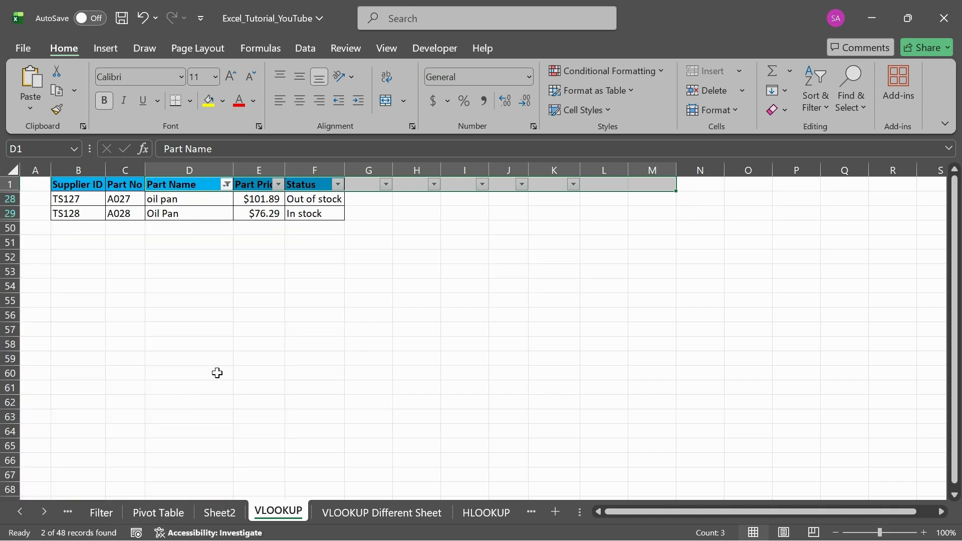
Step: Compare the part names and statuses of the two filtered oil pan rows, and return to the VLOOKUP Different Sheet sheet
click(192, 203)
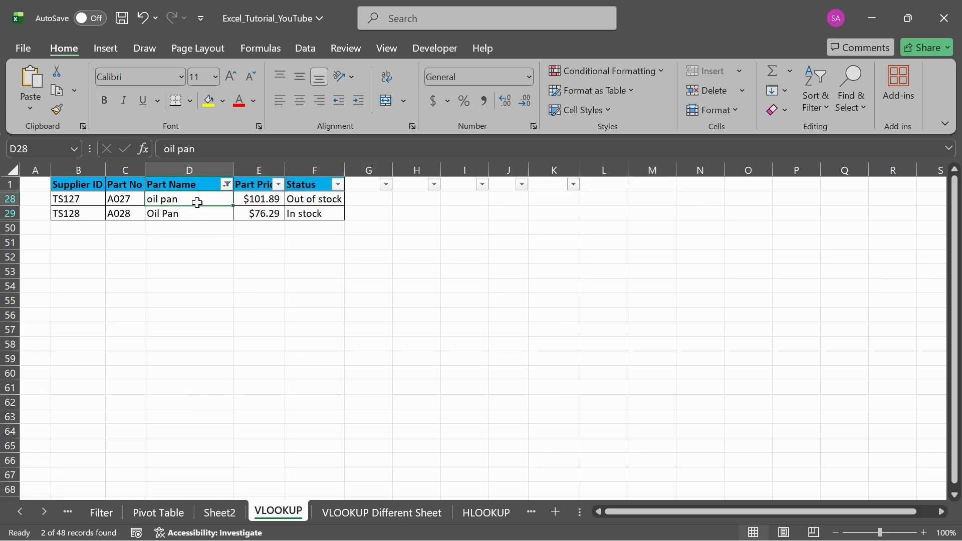
click(314, 203)
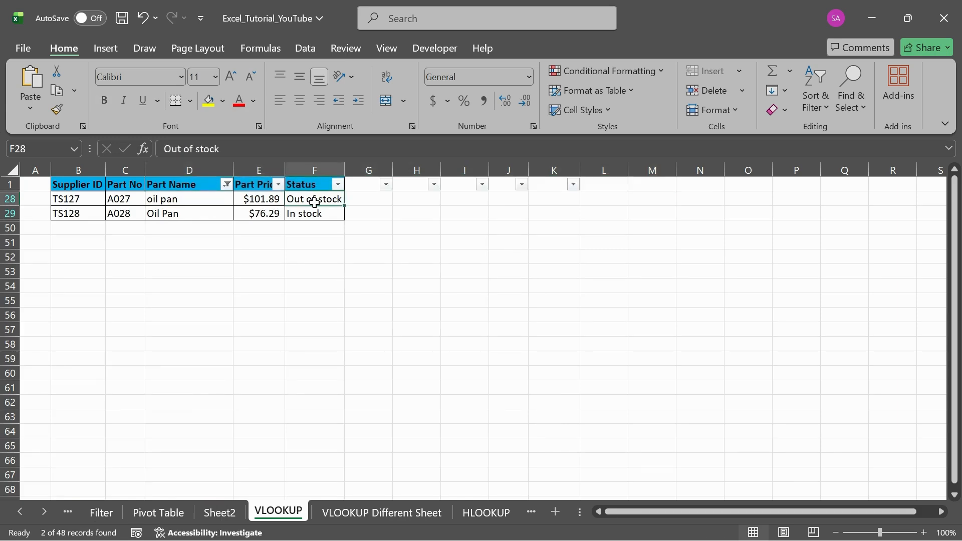
click(183, 215)
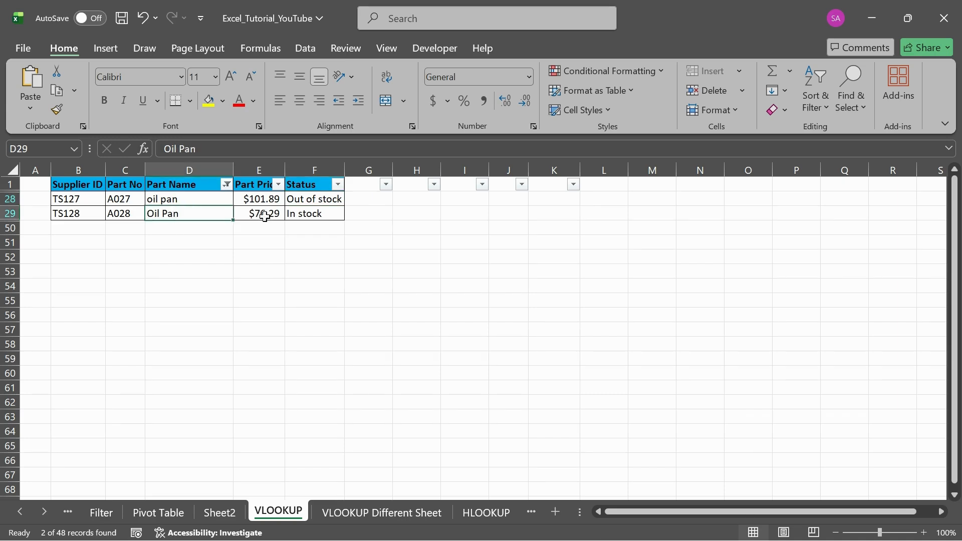
double_click(186, 217)
drag(178, 216, 147, 215)
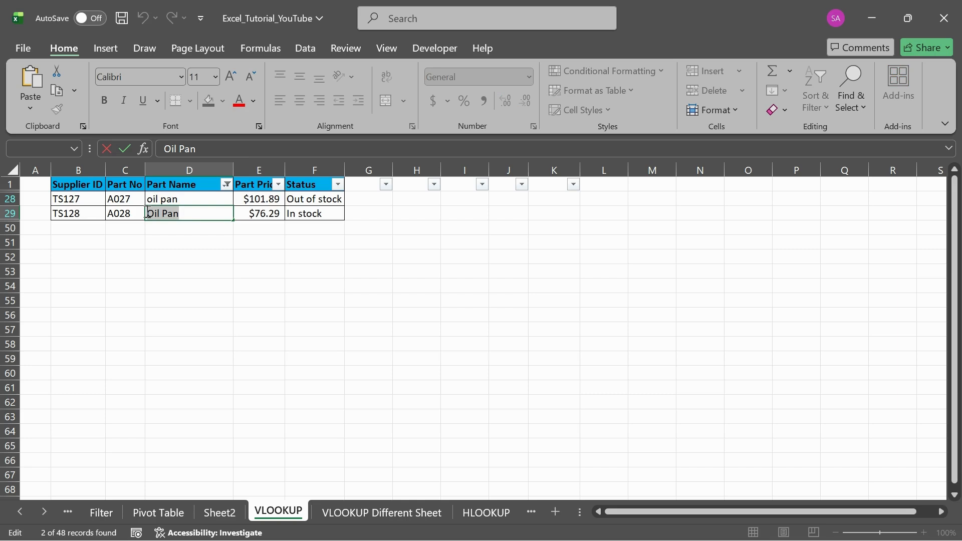
click(190, 215)
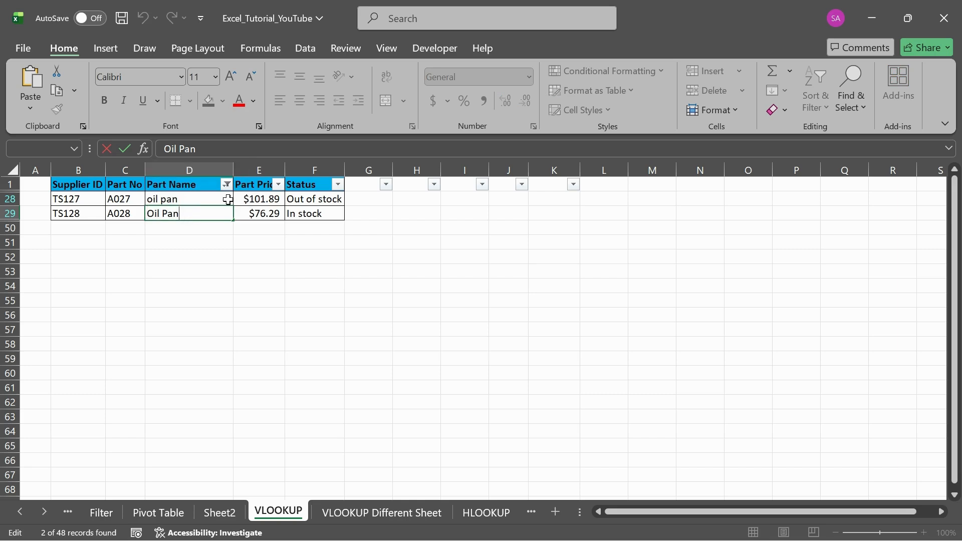
double_click(201, 199)
drag(191, 199, 147, 200)
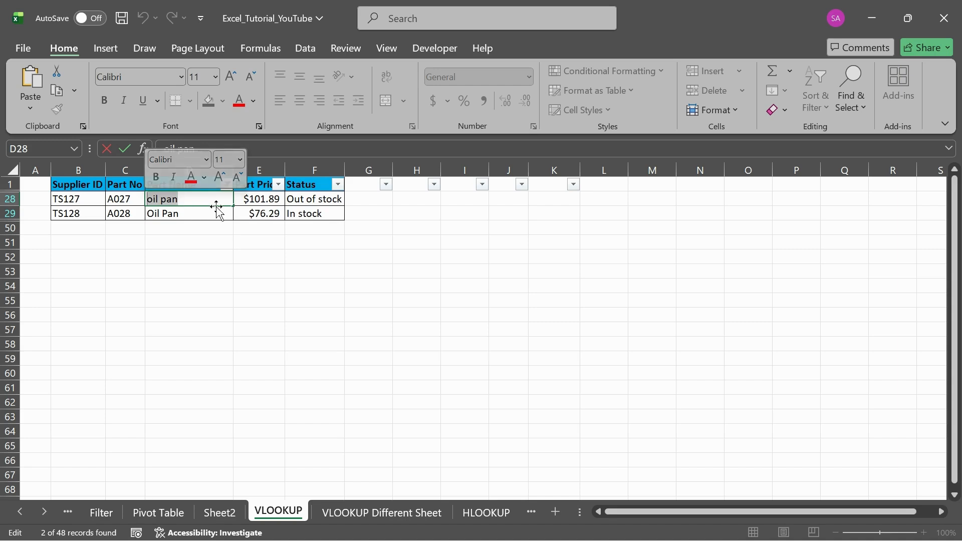
key(Escape)
click(312, 200)
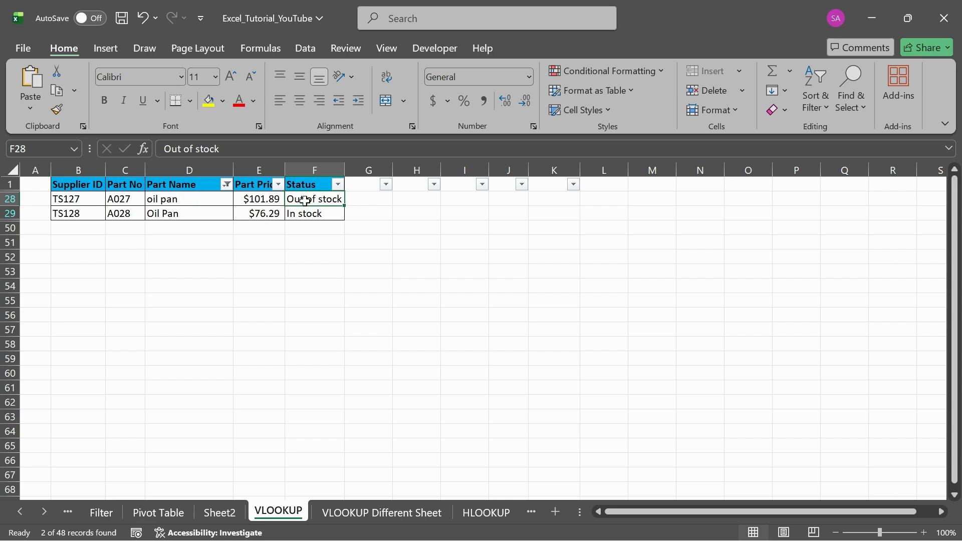
click(181, 200)
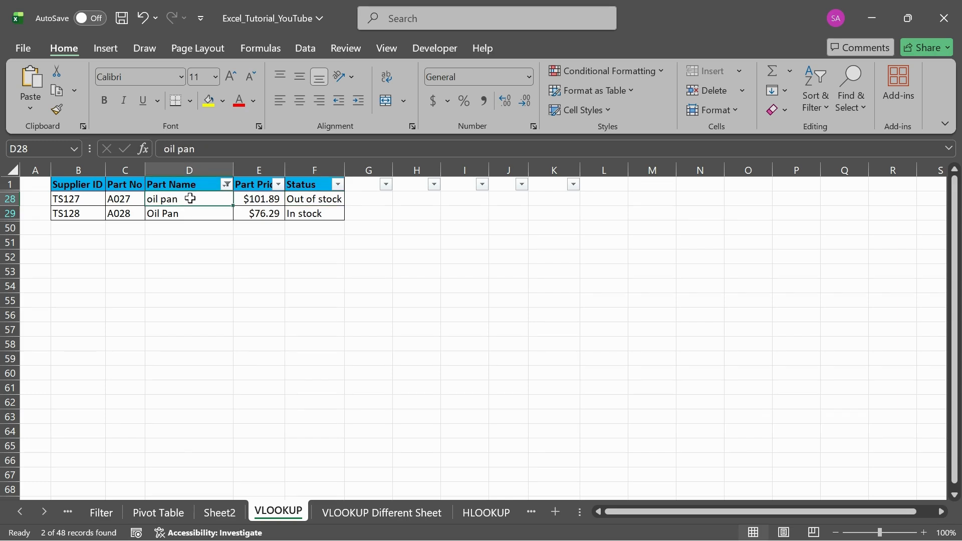
double_click(191, 199)
drag(190, 199, 142, 199)
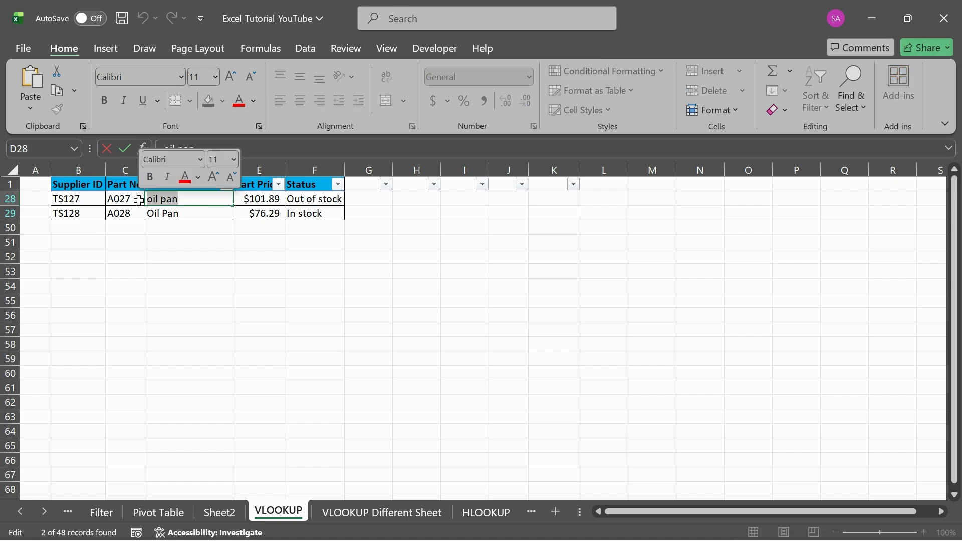
click(313, 199)
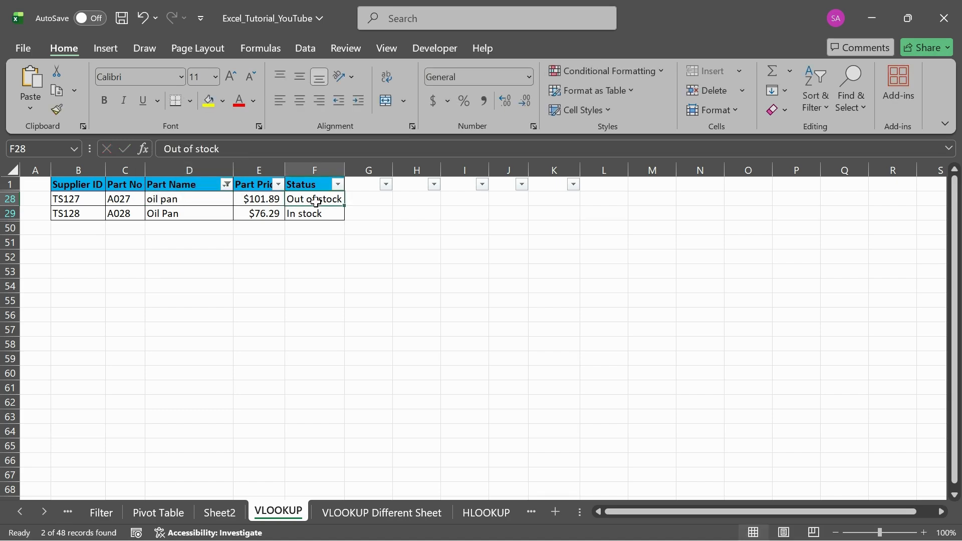
click(390, 513)
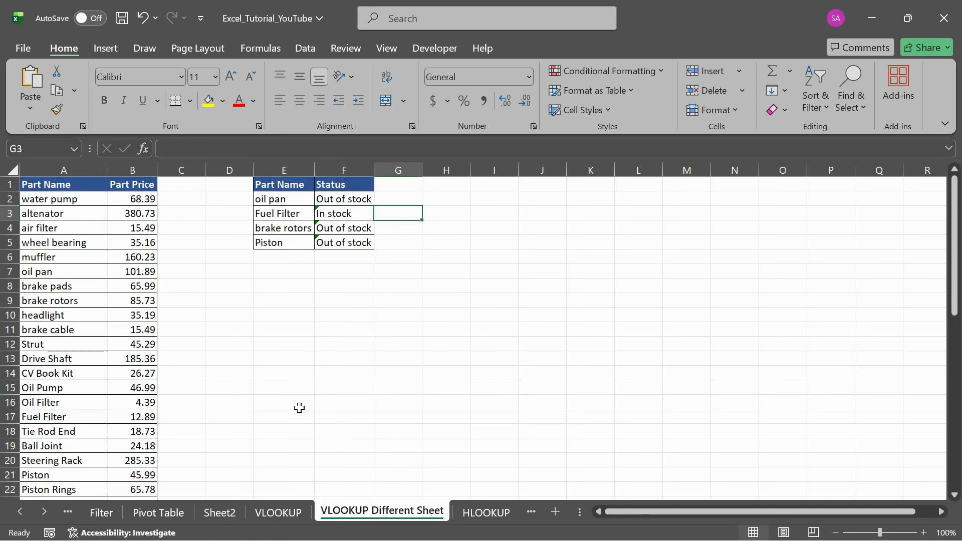
Step: Filter the VLOOKUP sheet's Part Name column to Fuel Filter only, check its status, and return to the VLOOKUP Different Sheet sheet
click(277, 513)
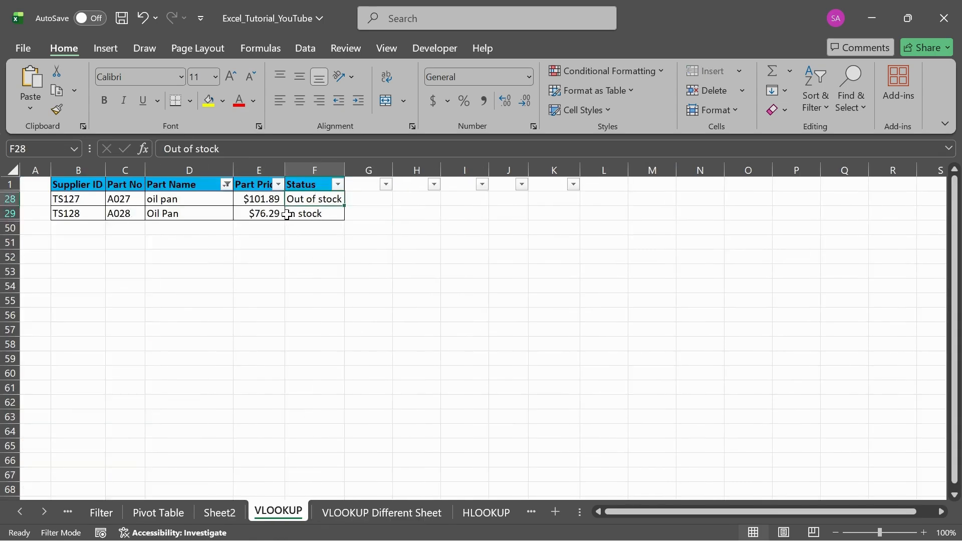
click(228, 185)
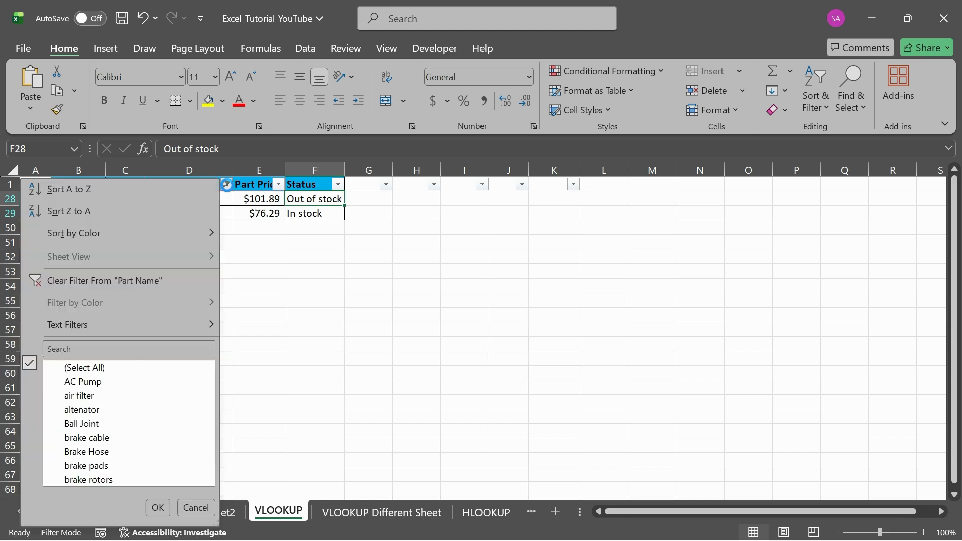
click(120, 347)
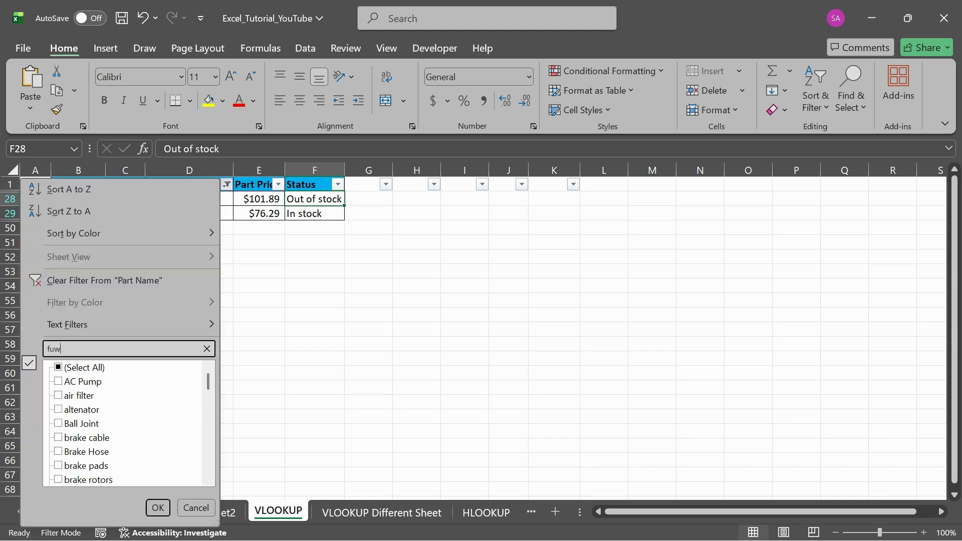
text(fuw)
key(BackSpace)
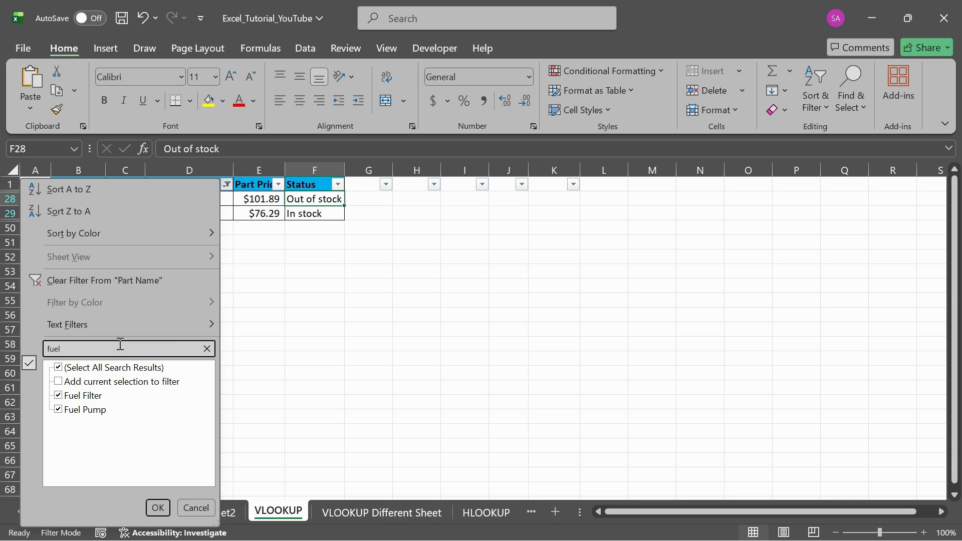
click(71, 410)
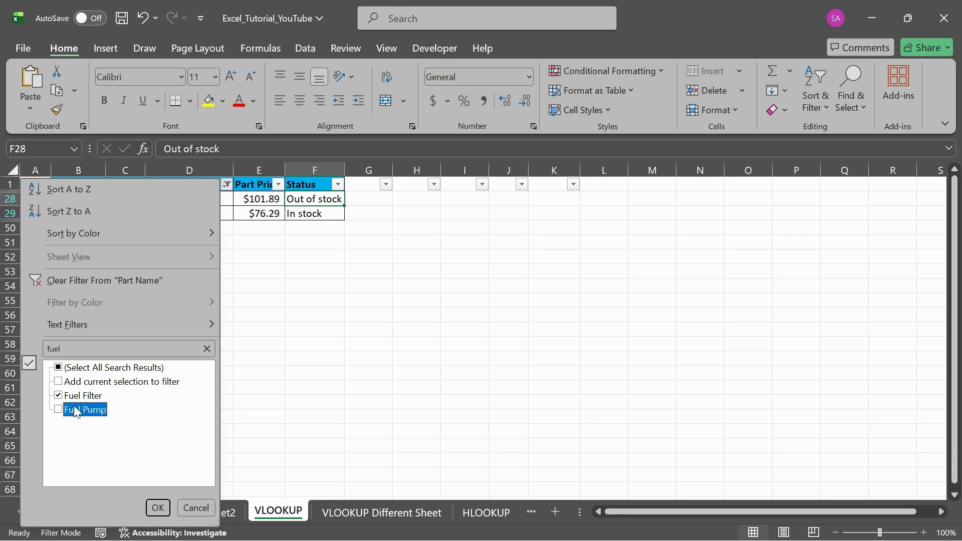
click(157, 507)
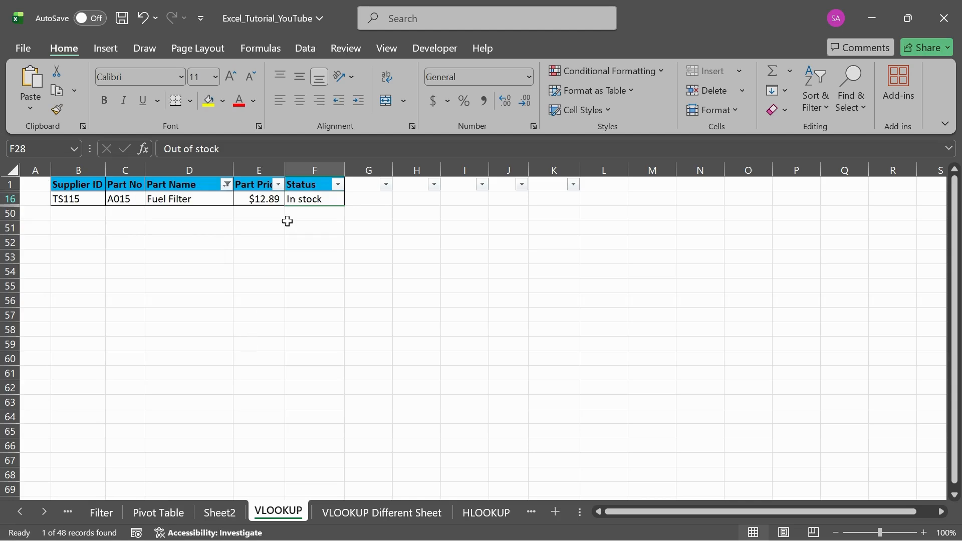
click(383, 511)
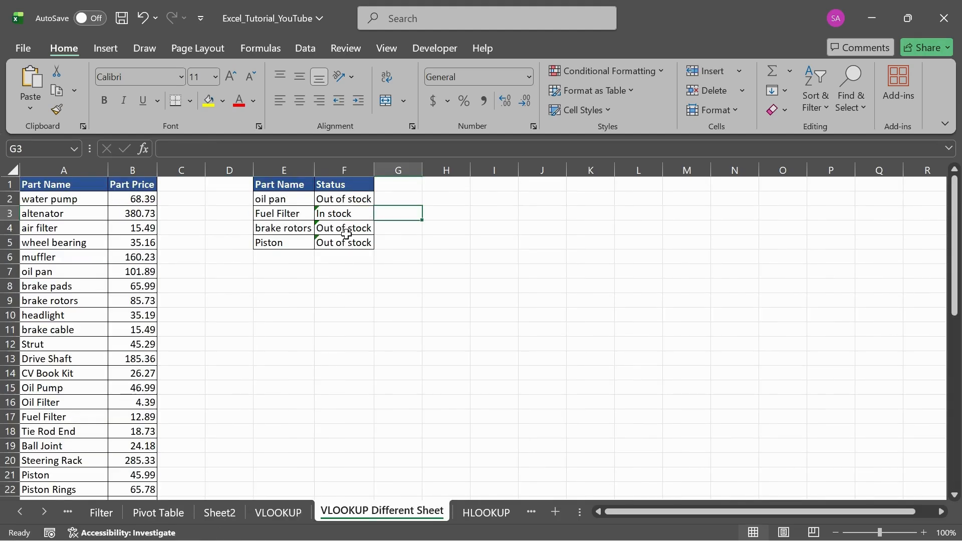
Step: Filter the VLOOKUP sheet's Part Name column by "piston", excluding Piston Rings, and compare its status with the VLOOKUP Different Sheet result
click(291, 512)
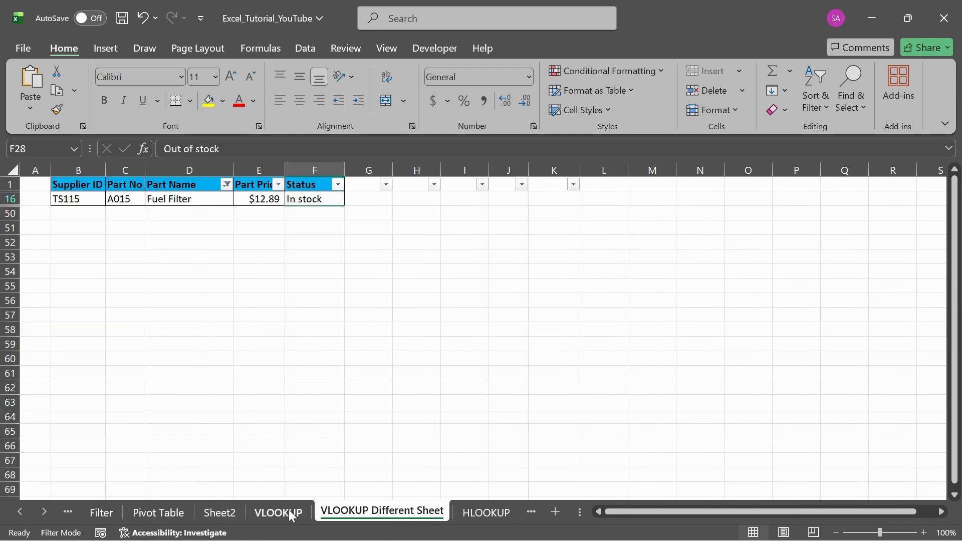
click(226, 186)
click(151, 347)
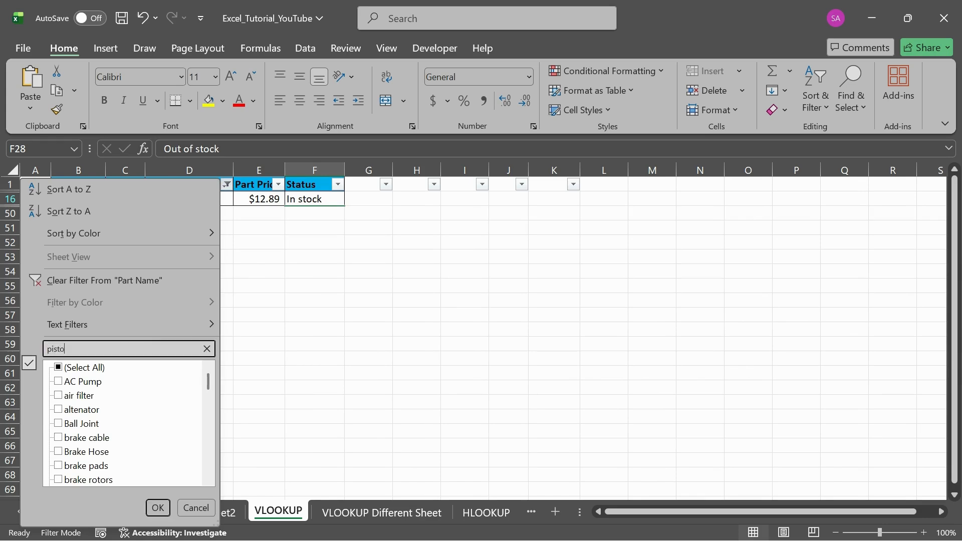
click(87, 409)
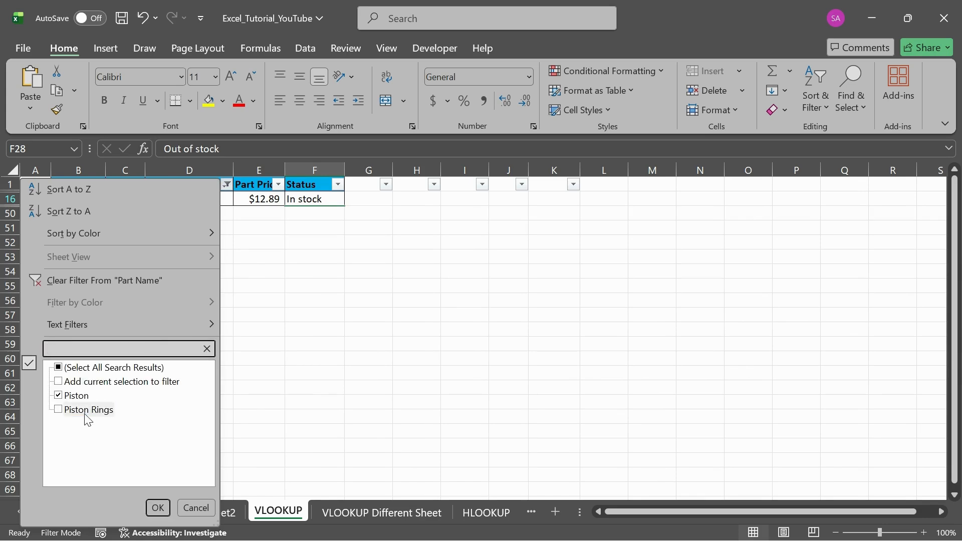
click(156, 508)
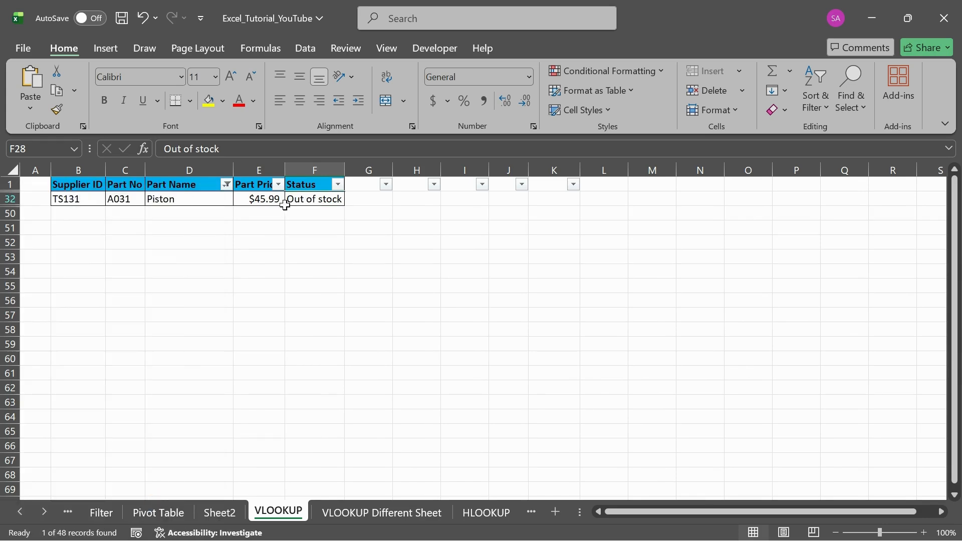
click(377, 511)
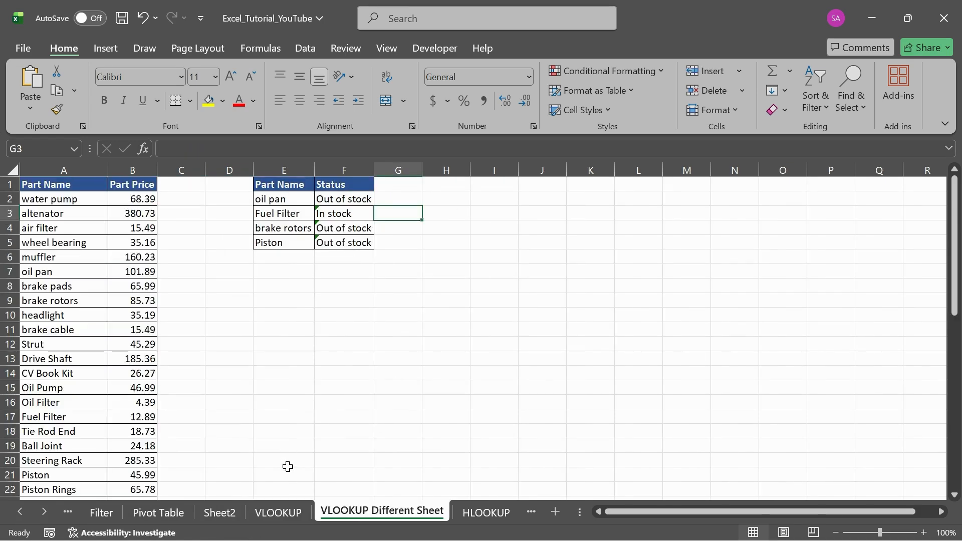
Step: Filter the VLOOKUP sheet's Part Name column by "oil pan" again, leaving out Oil Pan Gasket
click(278, 511)
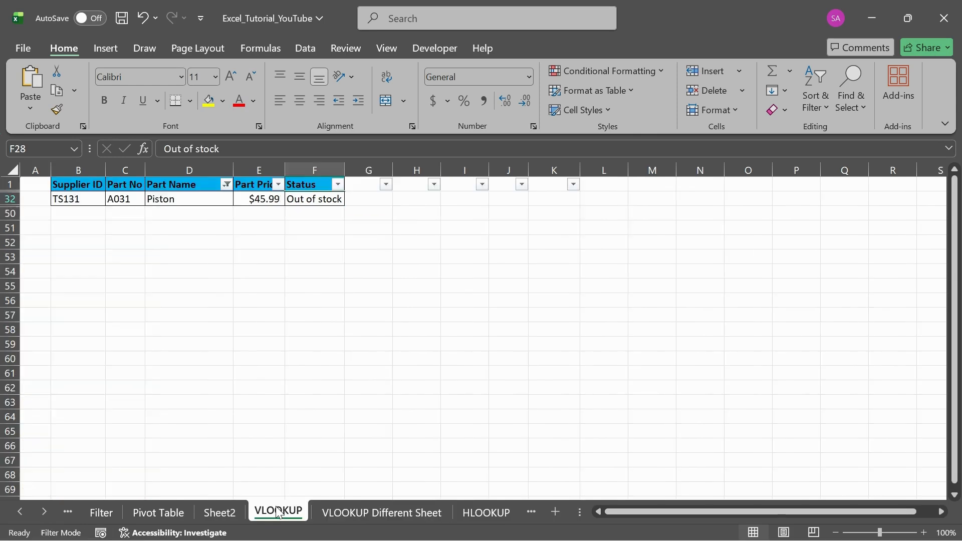
click(227, 184)
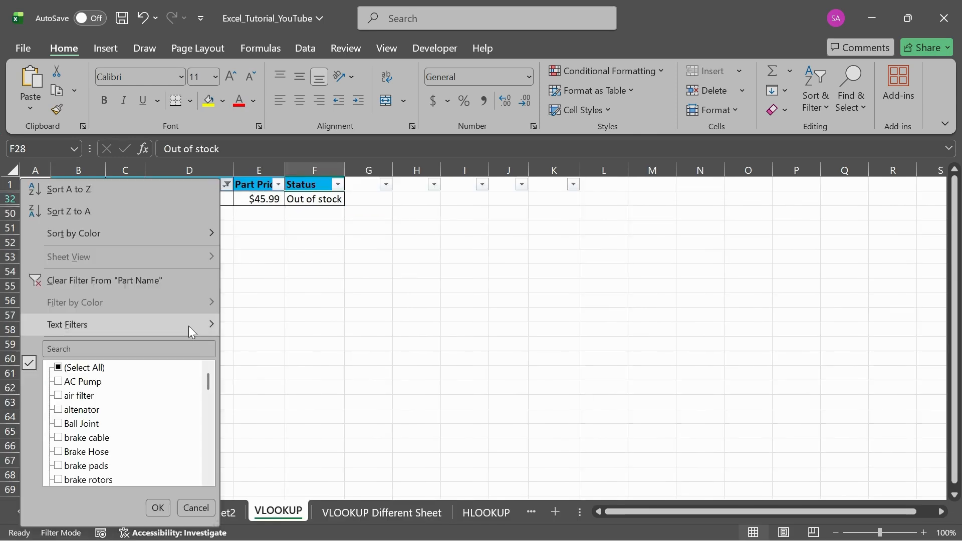
click(141, 347)
text(oil pan)
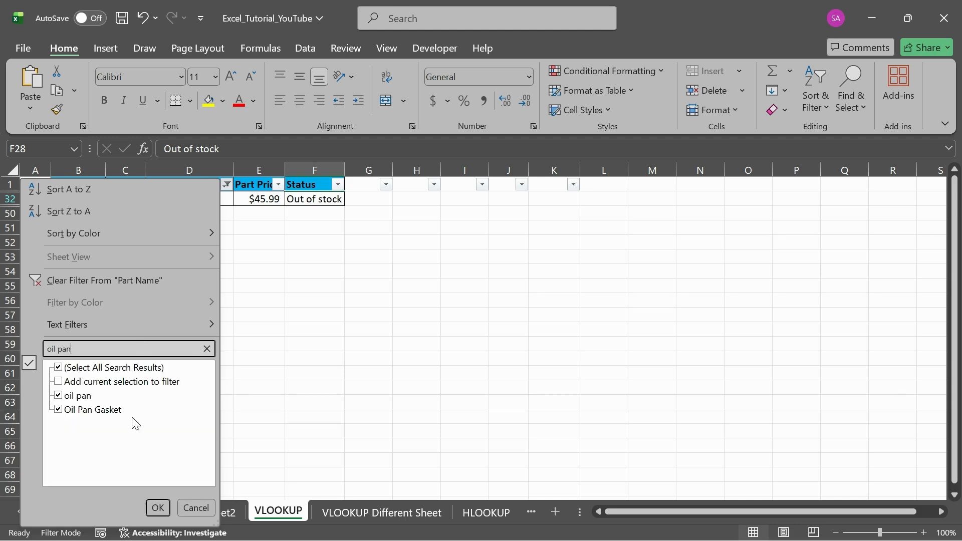
click(103, 410)
click(152, 510)
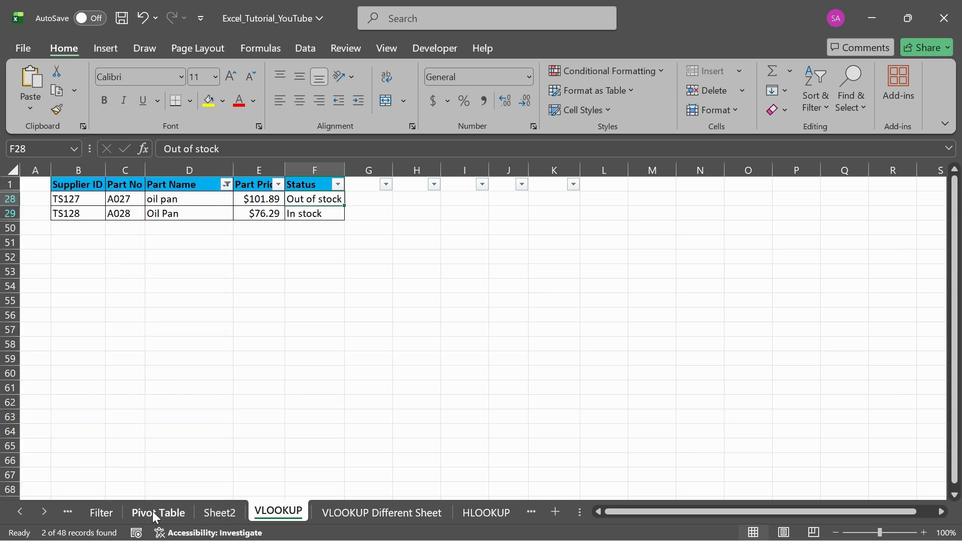
Step: Copy the "In stock" status from F29 into F28, the status of the first oil pan row
click(313, 212)
key(ctrl+c)
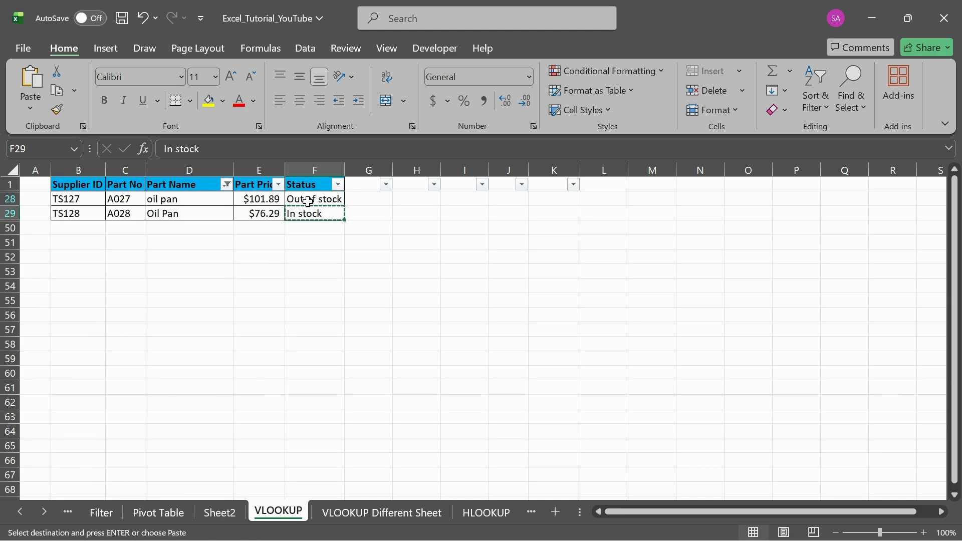
click(308, 197)
key(ctrl+v)
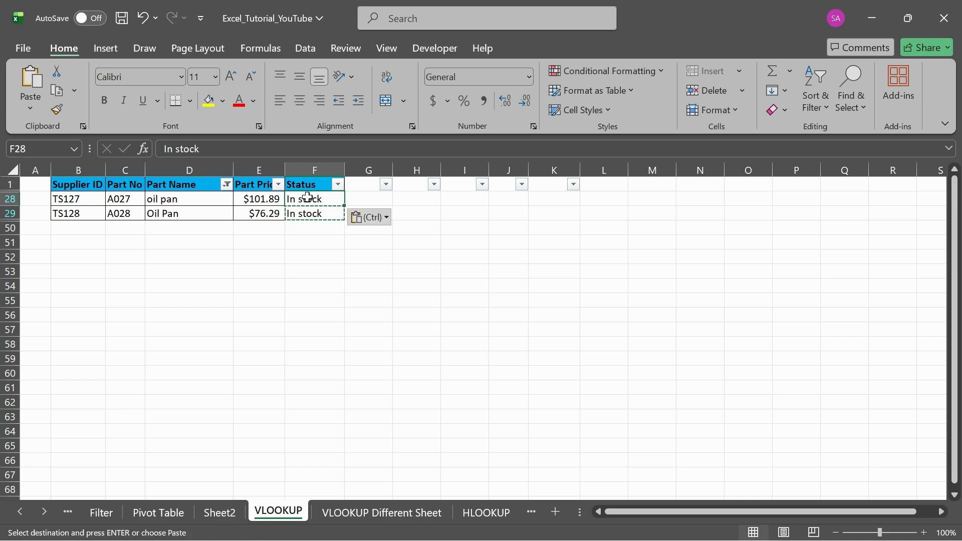
click(395, 199)
Step: Save the workbook and check the oil pan status and its formula in F2 of the VLOOKUP Different Sheet sheet
key(ctrl+s)
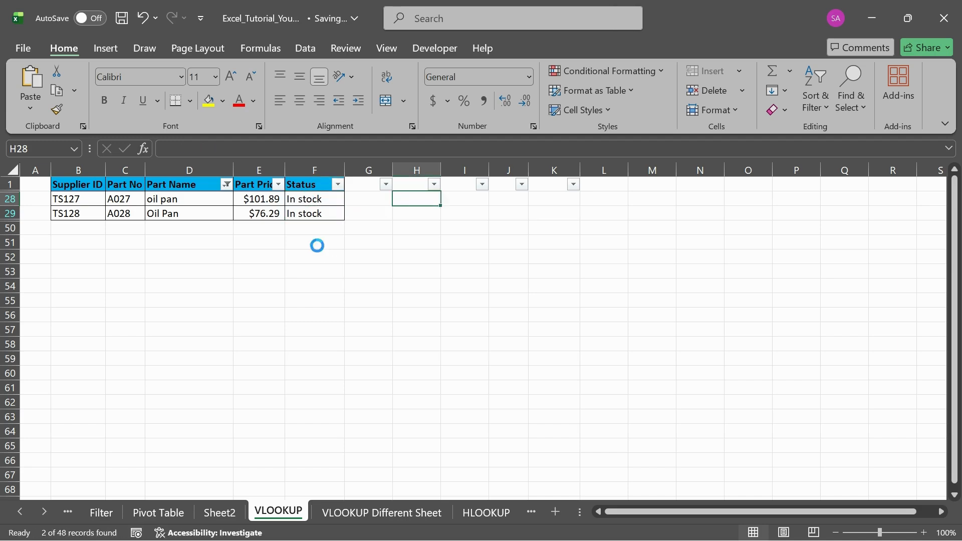
click(372, 512)
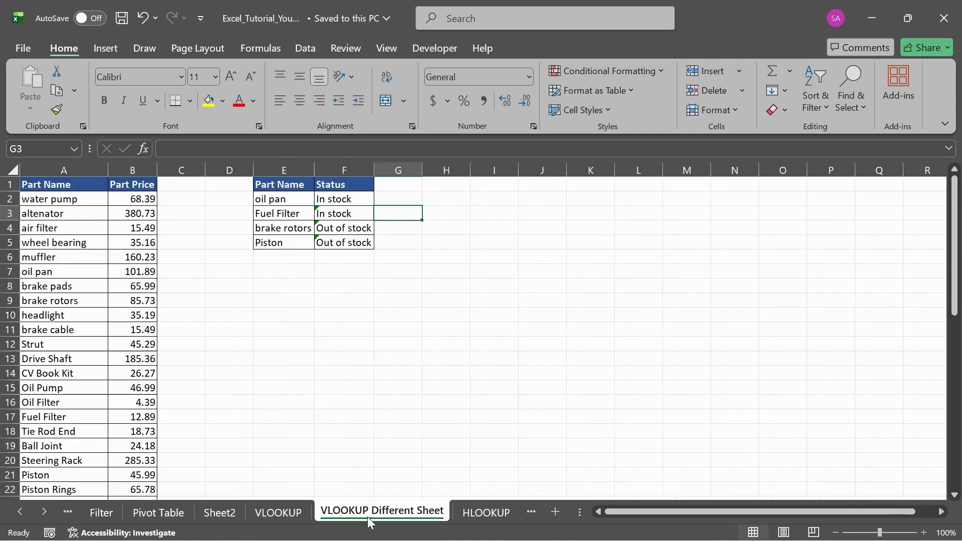
click(359, 198)
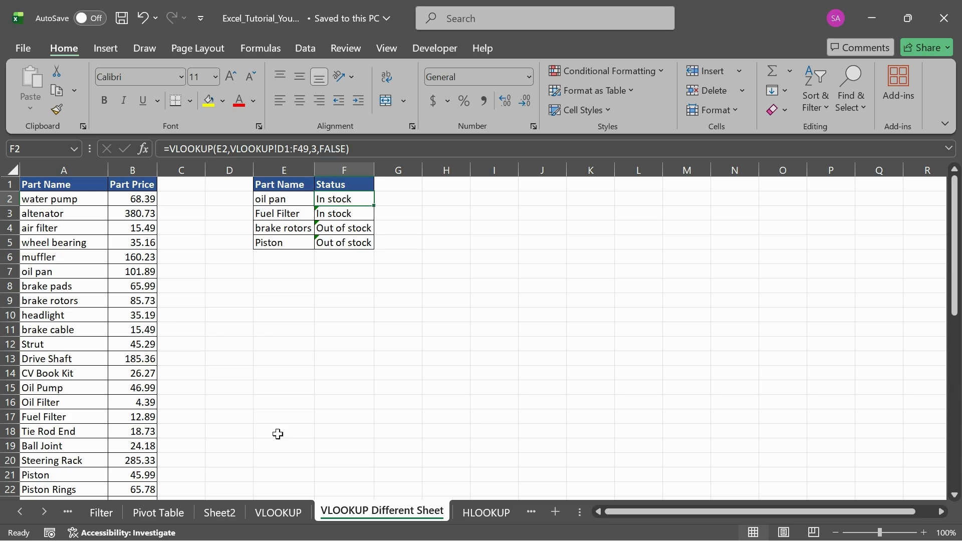
Step: Clear the Part Name filter on the VLOOKUP sheet, and save the workbook from the VLOOKUP Different Sheet sheet
click(277, 513)
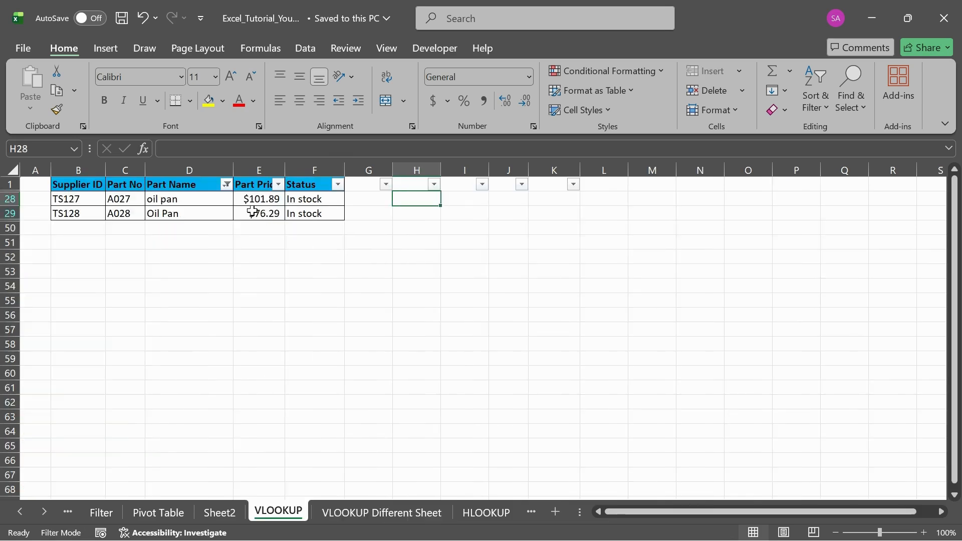
click(224, 185)
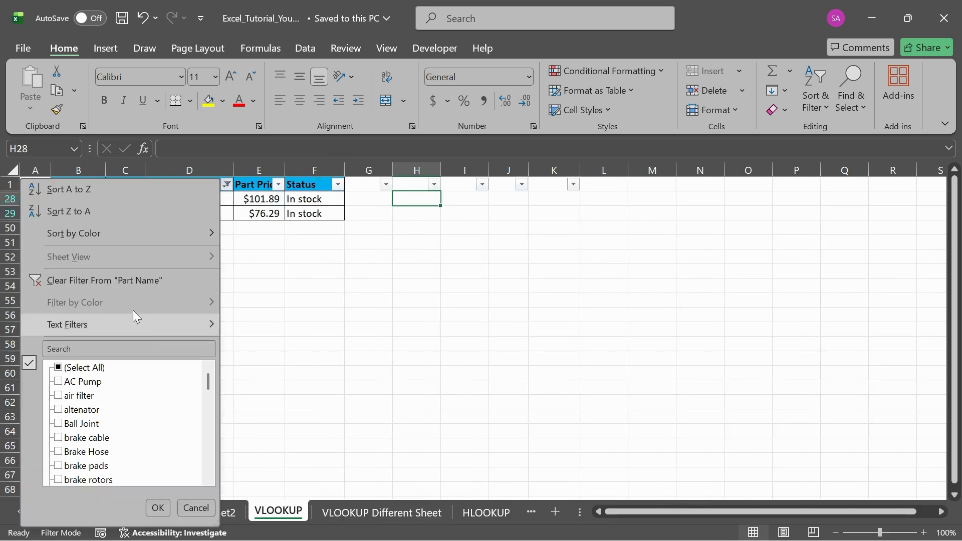
click(128, 279)
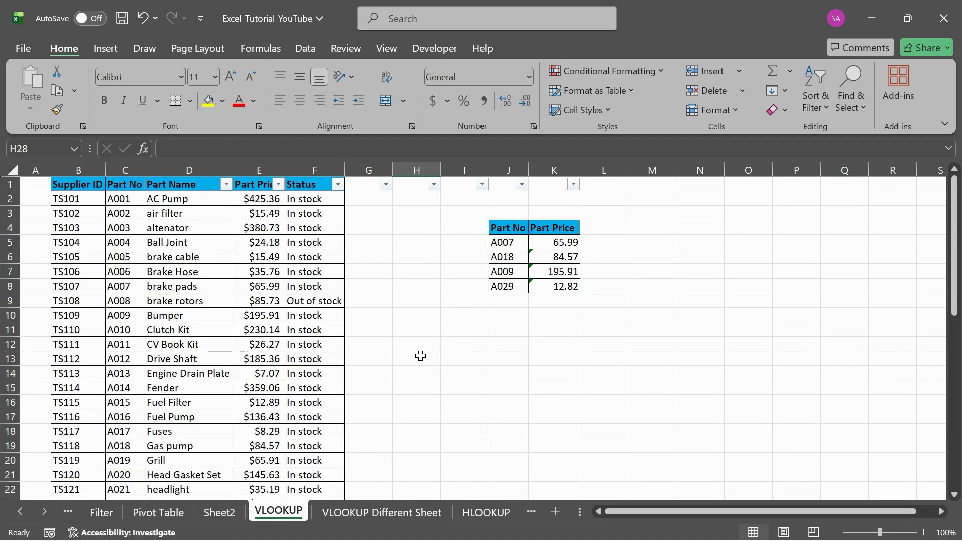
click(363, 511)
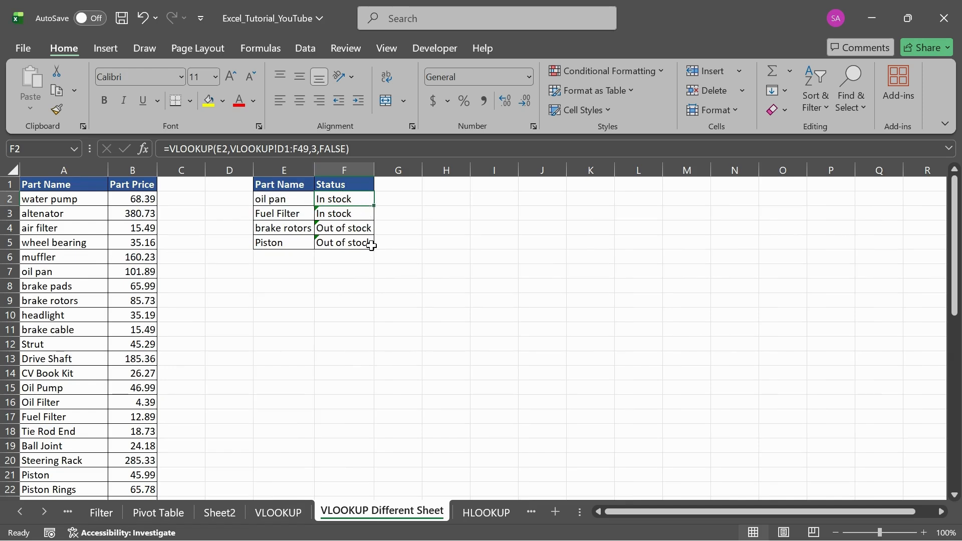
key(ctrl+s)
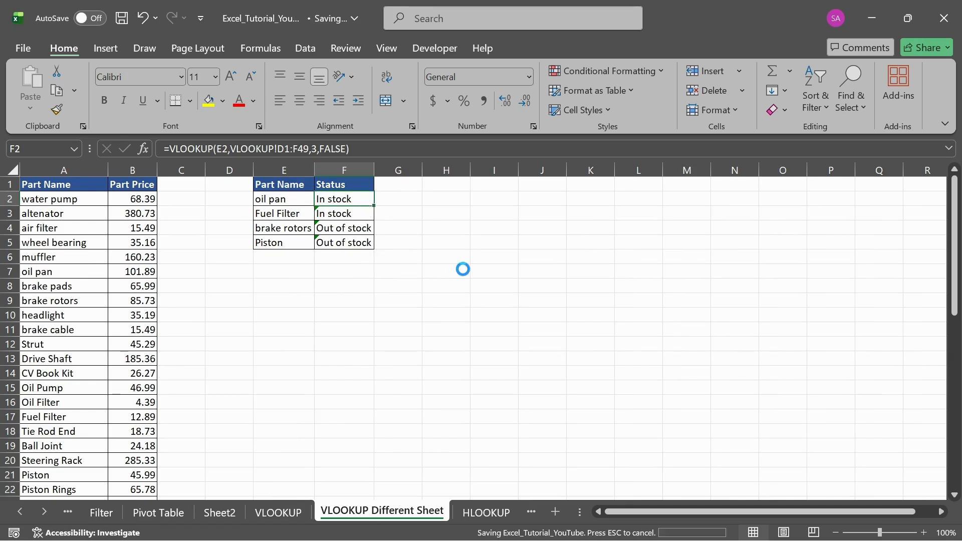